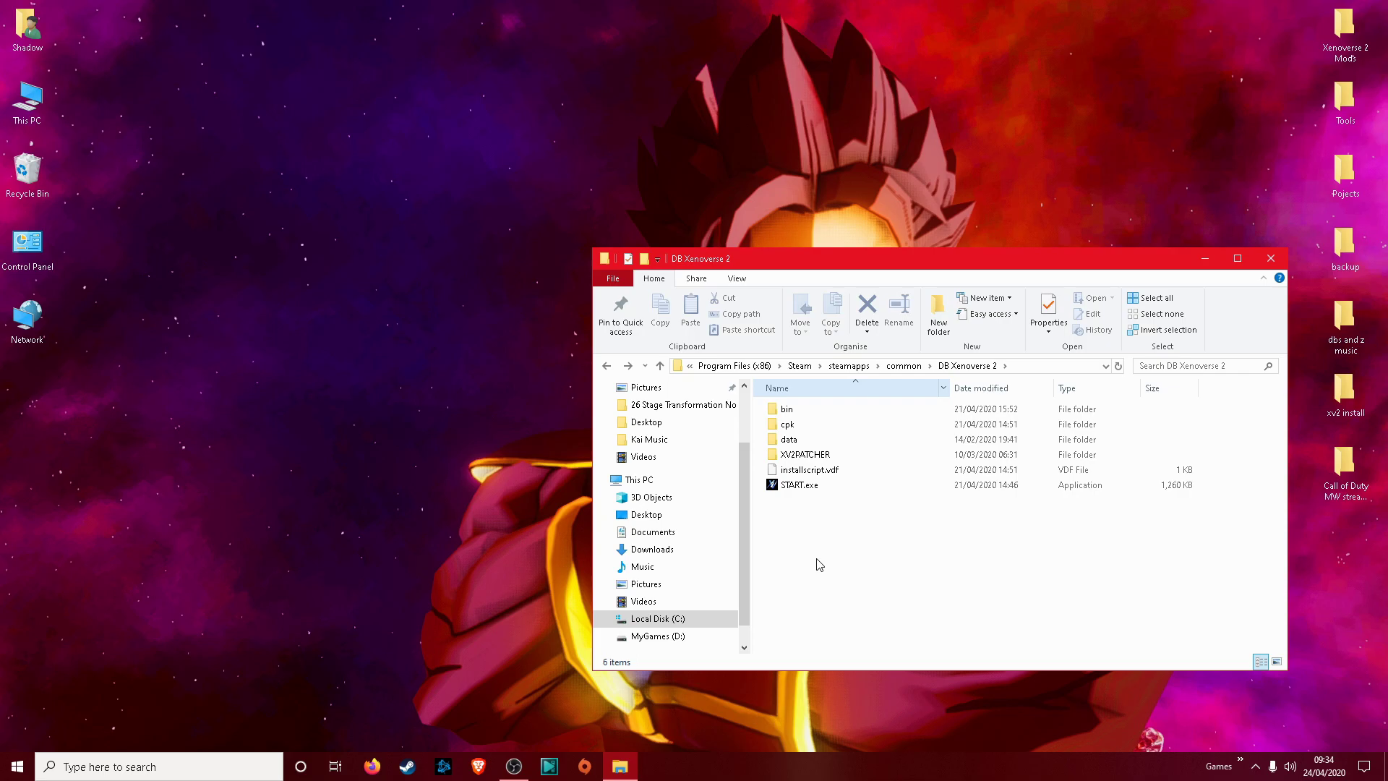
Step: Create a desktop folder named 'backup', merging it into the existing one, and centre the DB Xenoverse 2 window
right_click(29, 410)
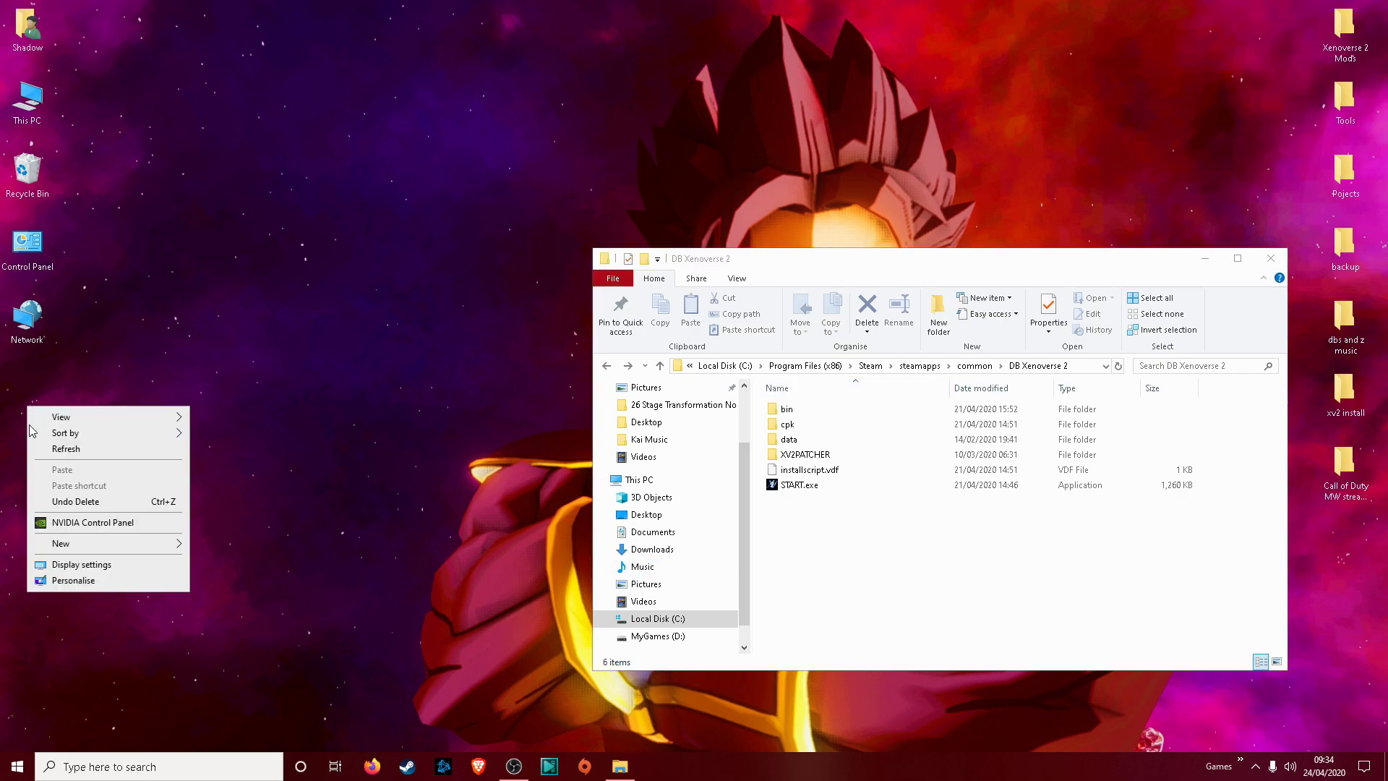
mouse_move(157, 549)
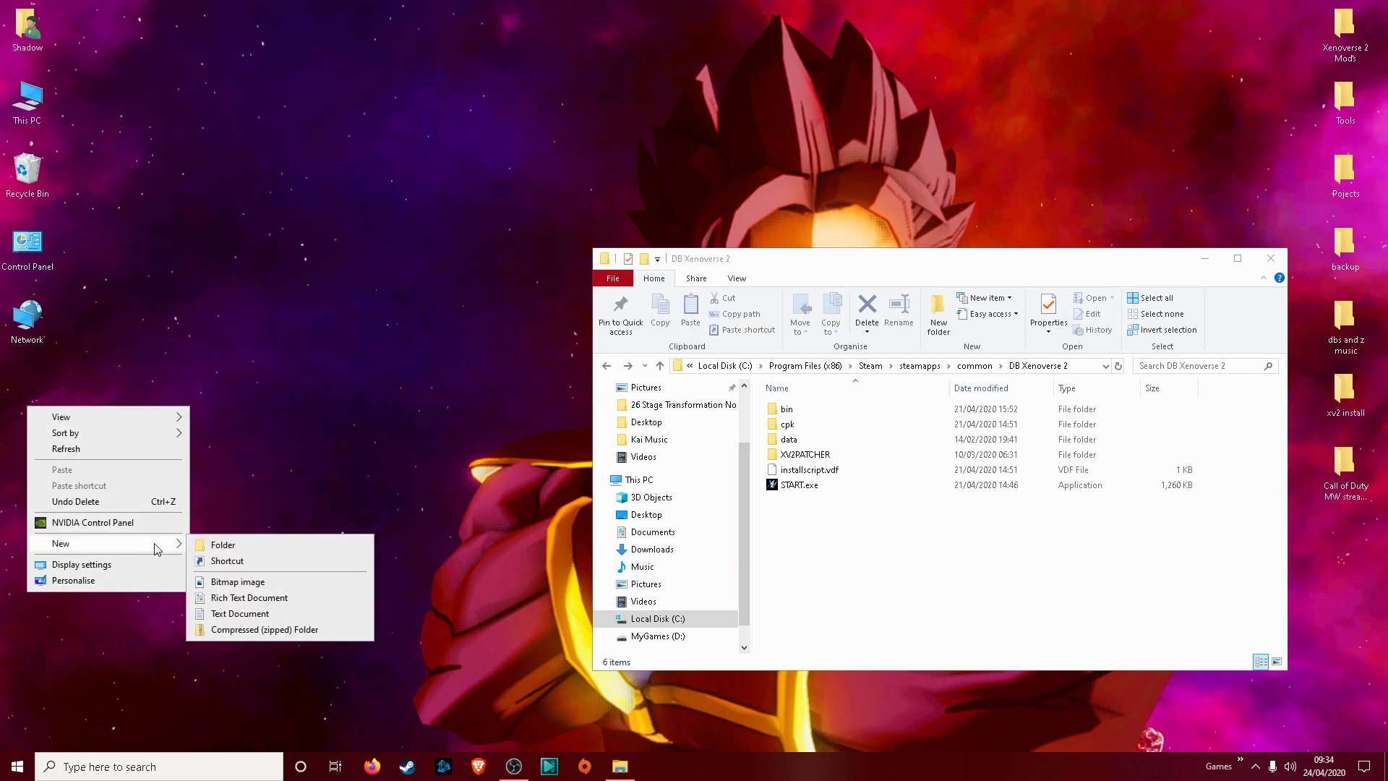
left_click(240, 549)
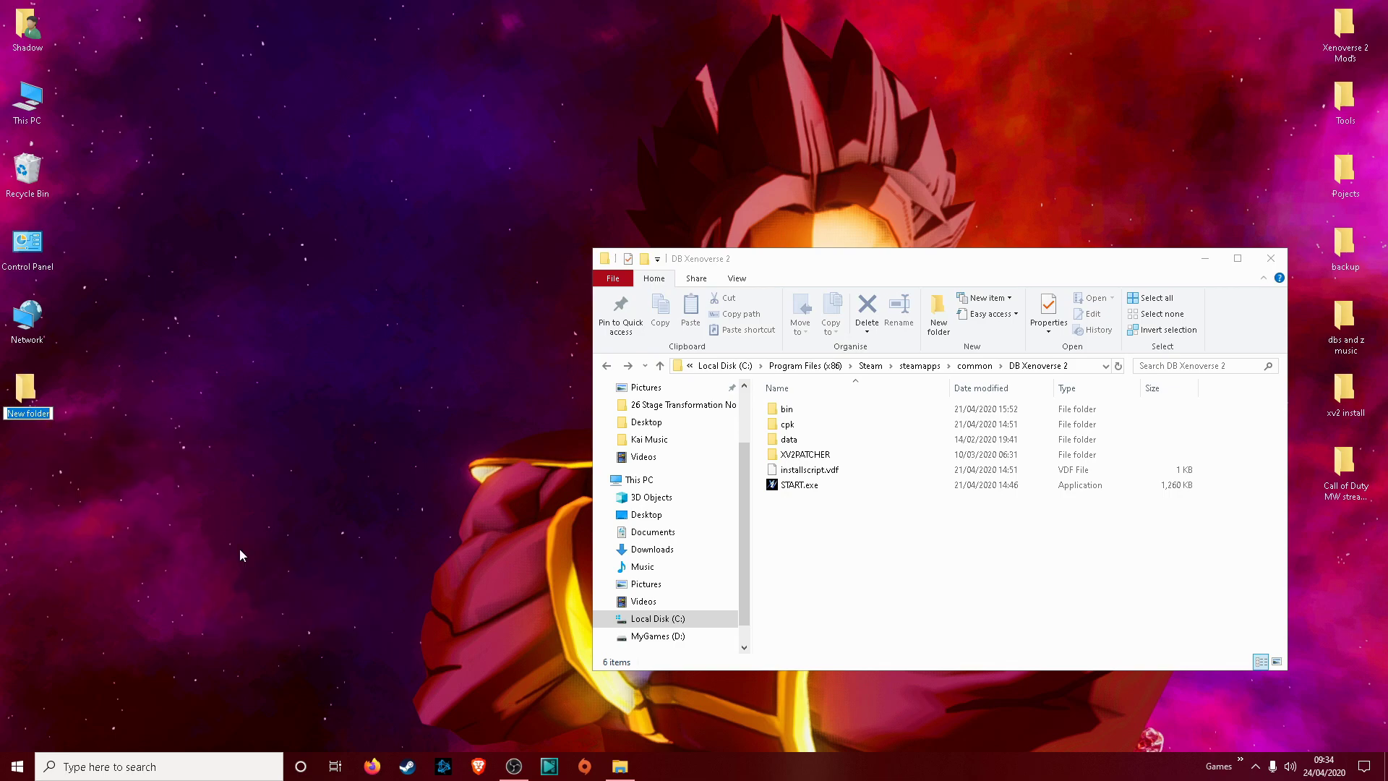
type("backup")
key("Return")
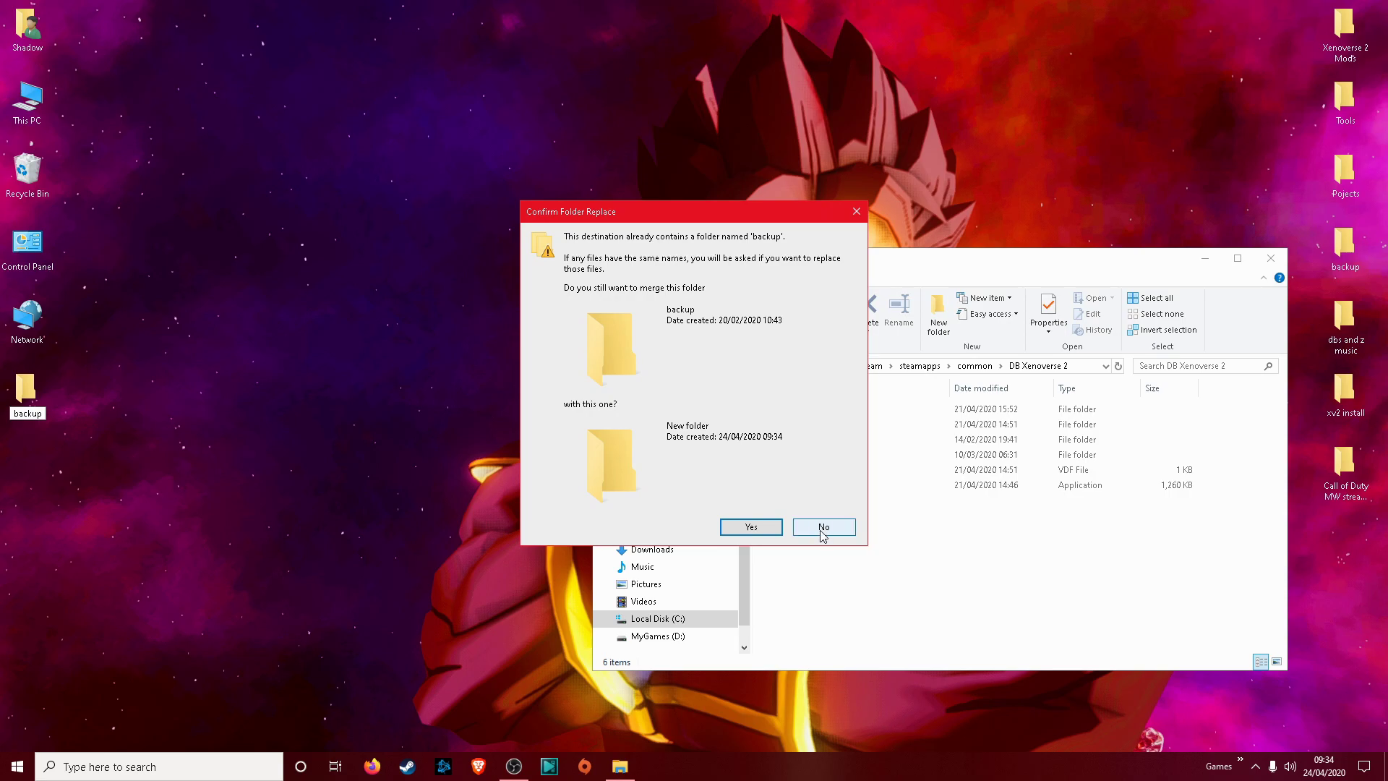
left_click(751, 526)
left_click_drag(355, 293, 1291, 225)
left_click_drag(1148, 266, 884, 261)
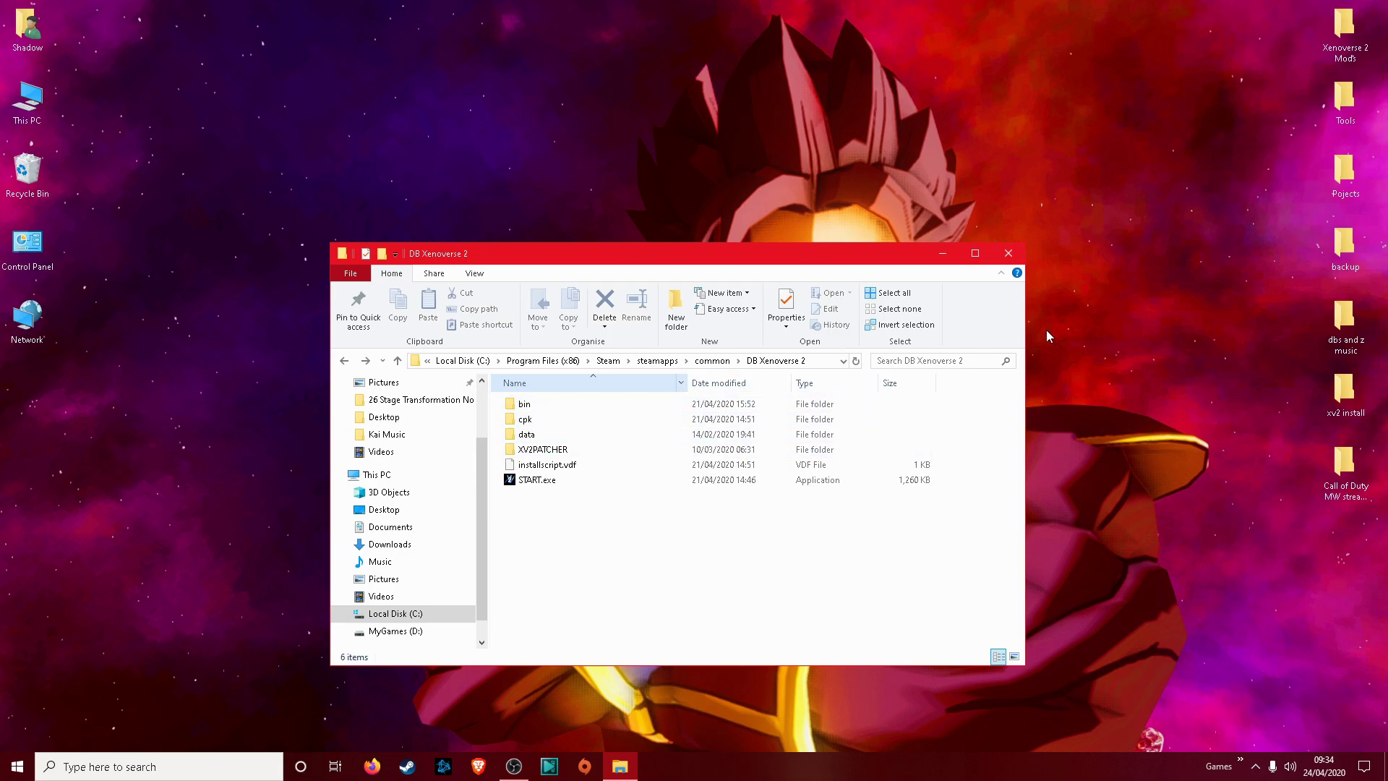
left_click(1009, 254)
left_click(1241, 765)
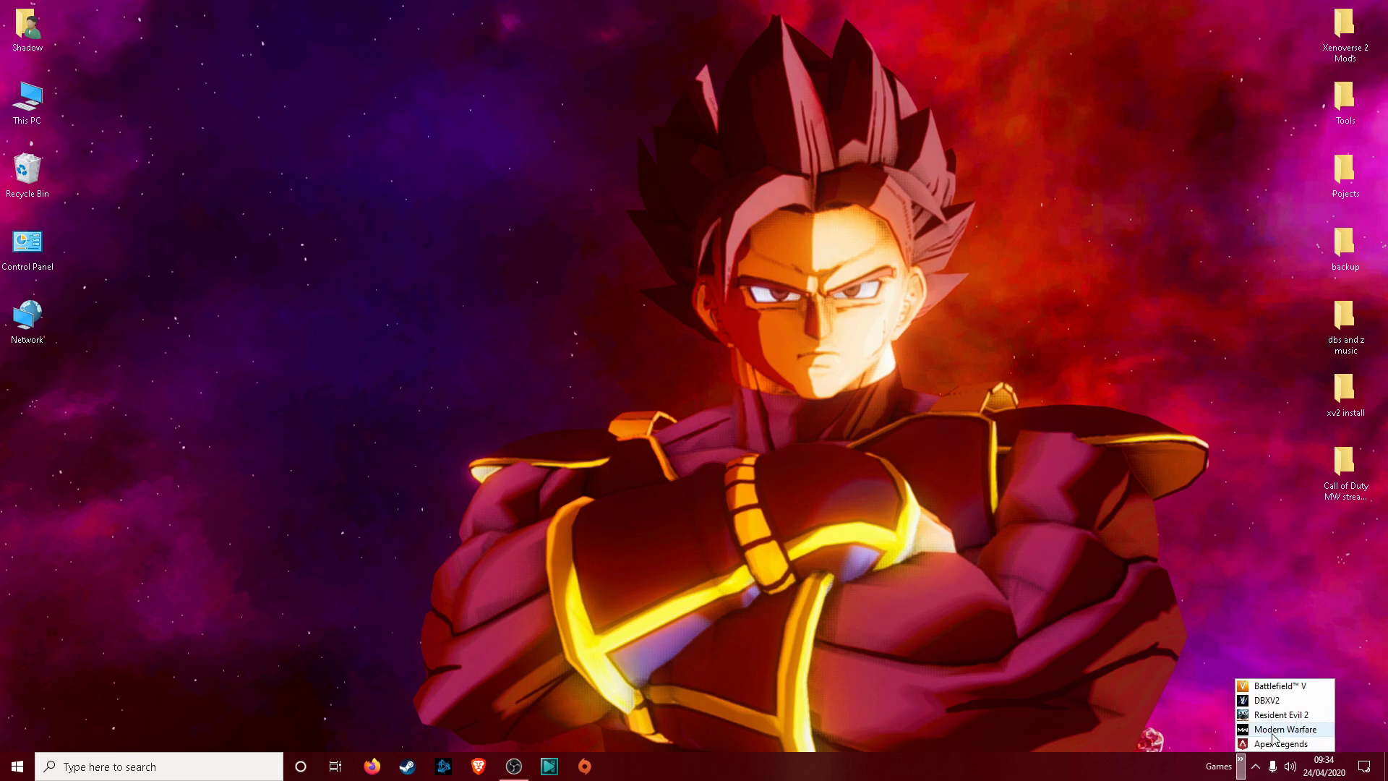
right_click(1270, 705)
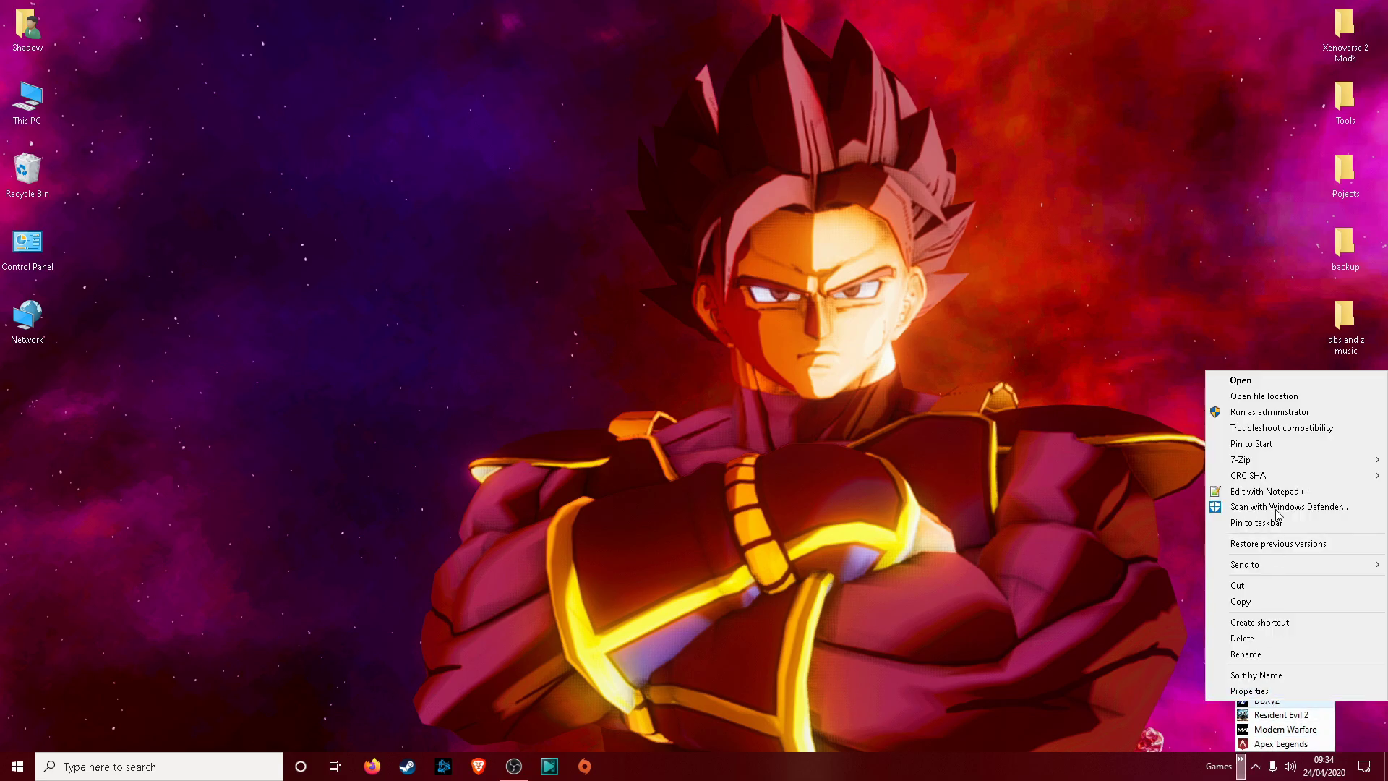
left_click(1266, 397)
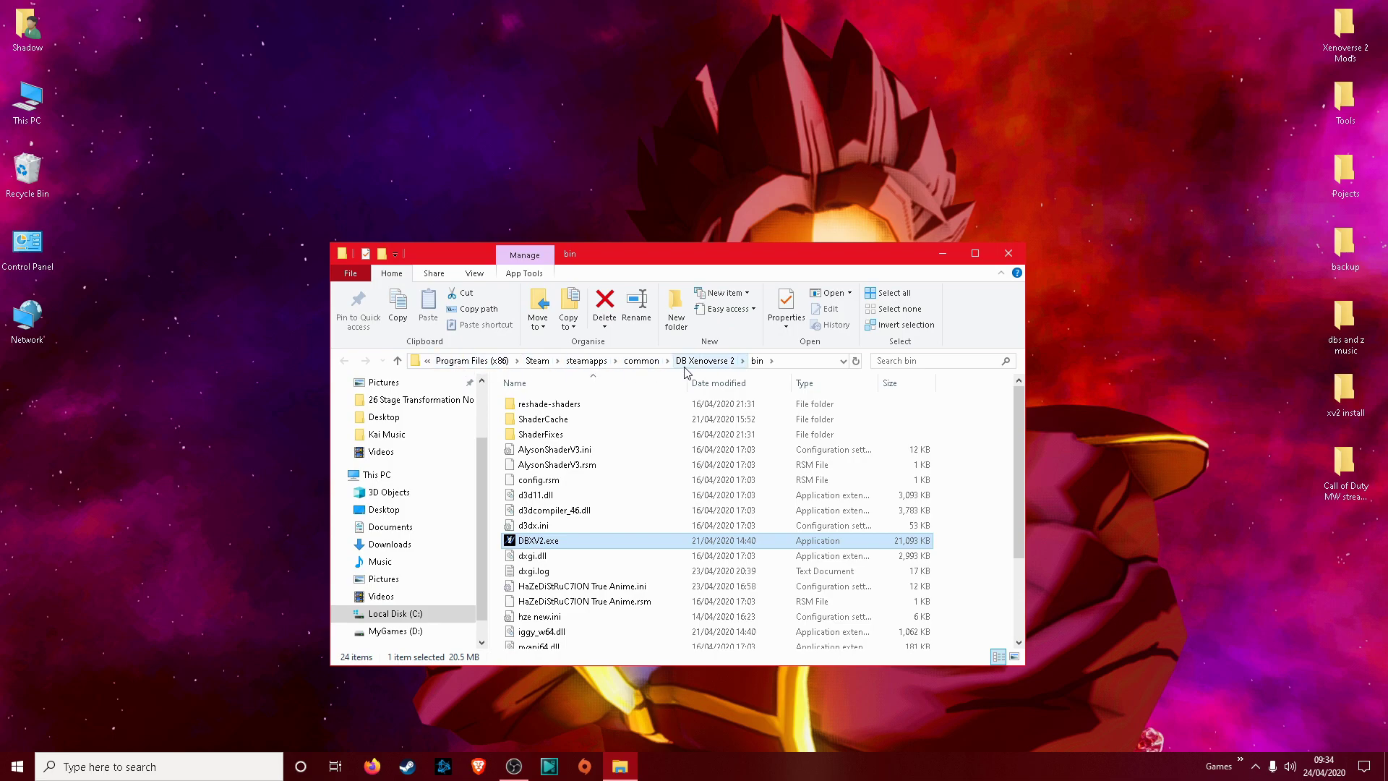
left_click(712, 363)
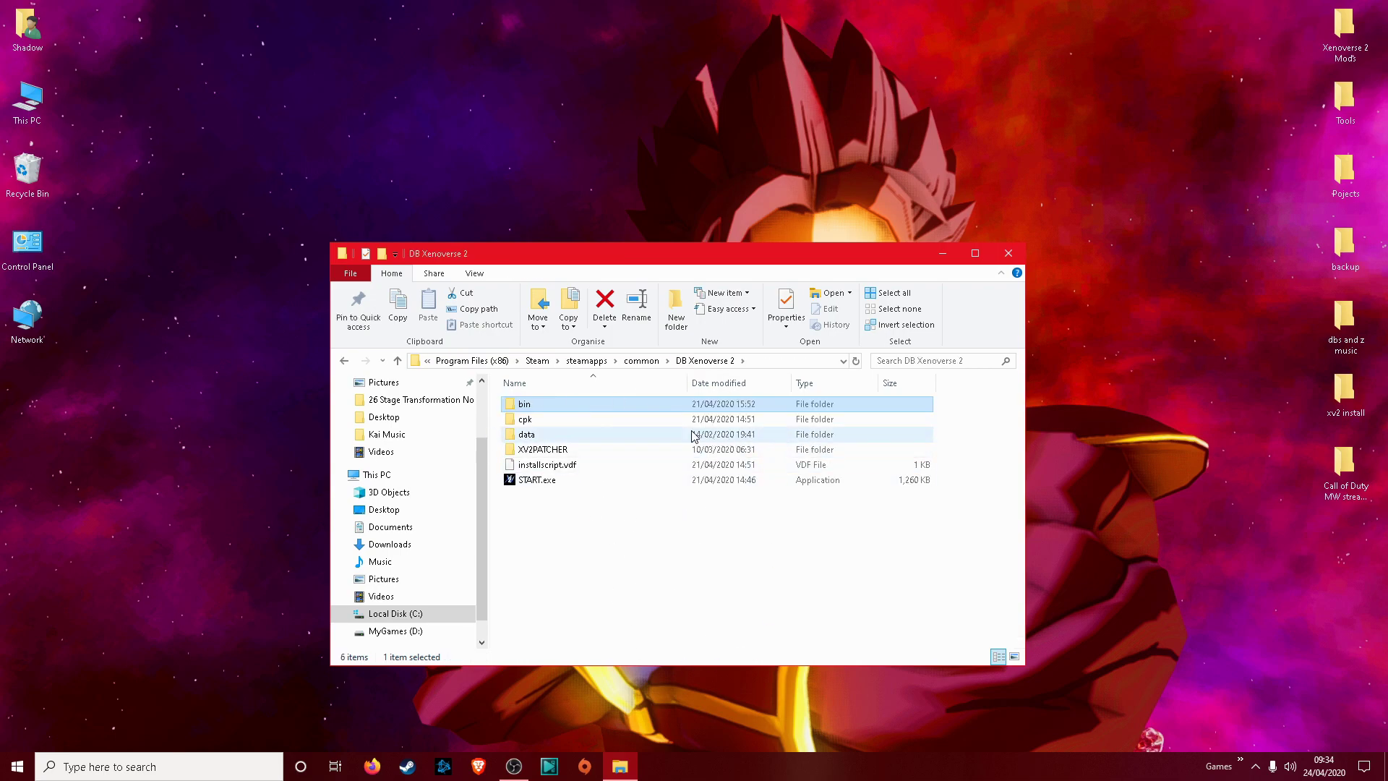
Step: Zip the game's data folder as data.zip with 7-Zip, then move data.zip into the desktop backup folder
right_click(528, 437)
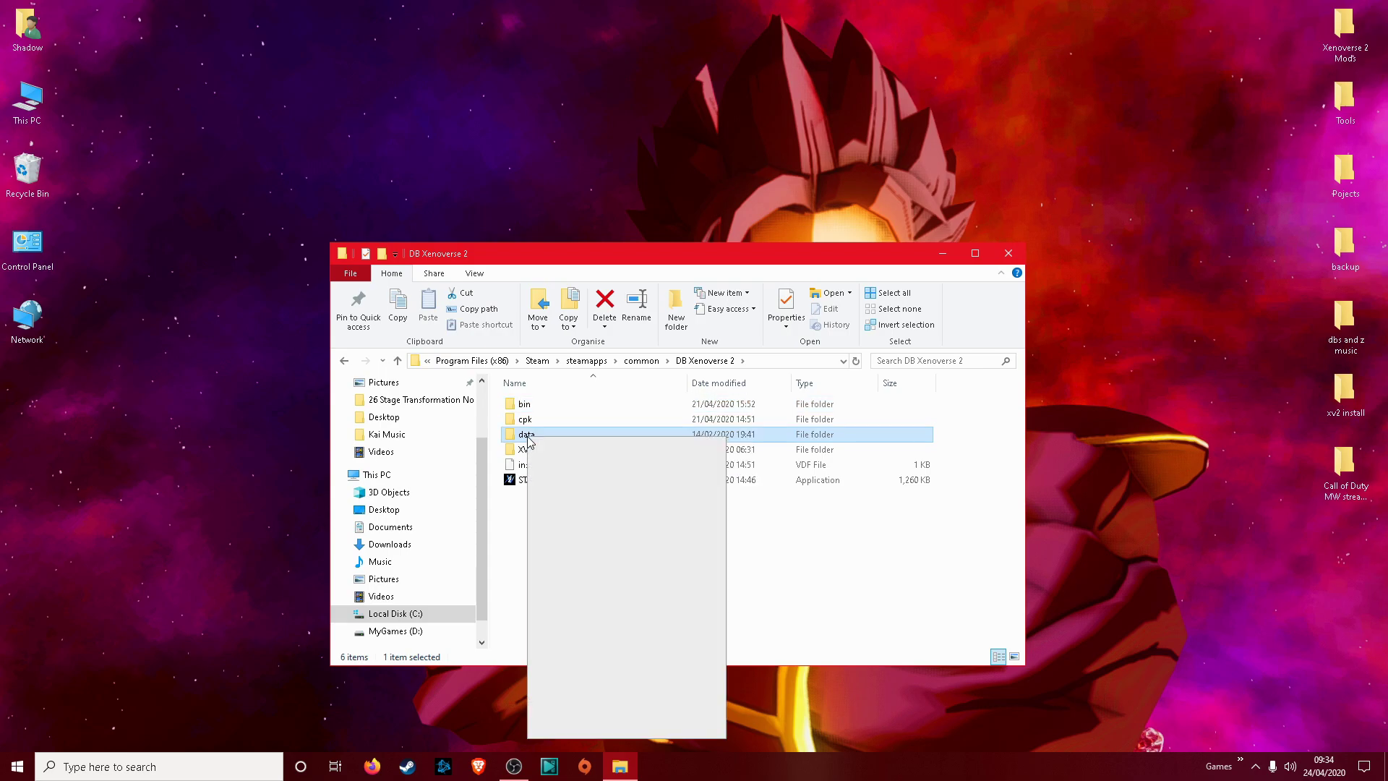
mouse_move(589, 499)
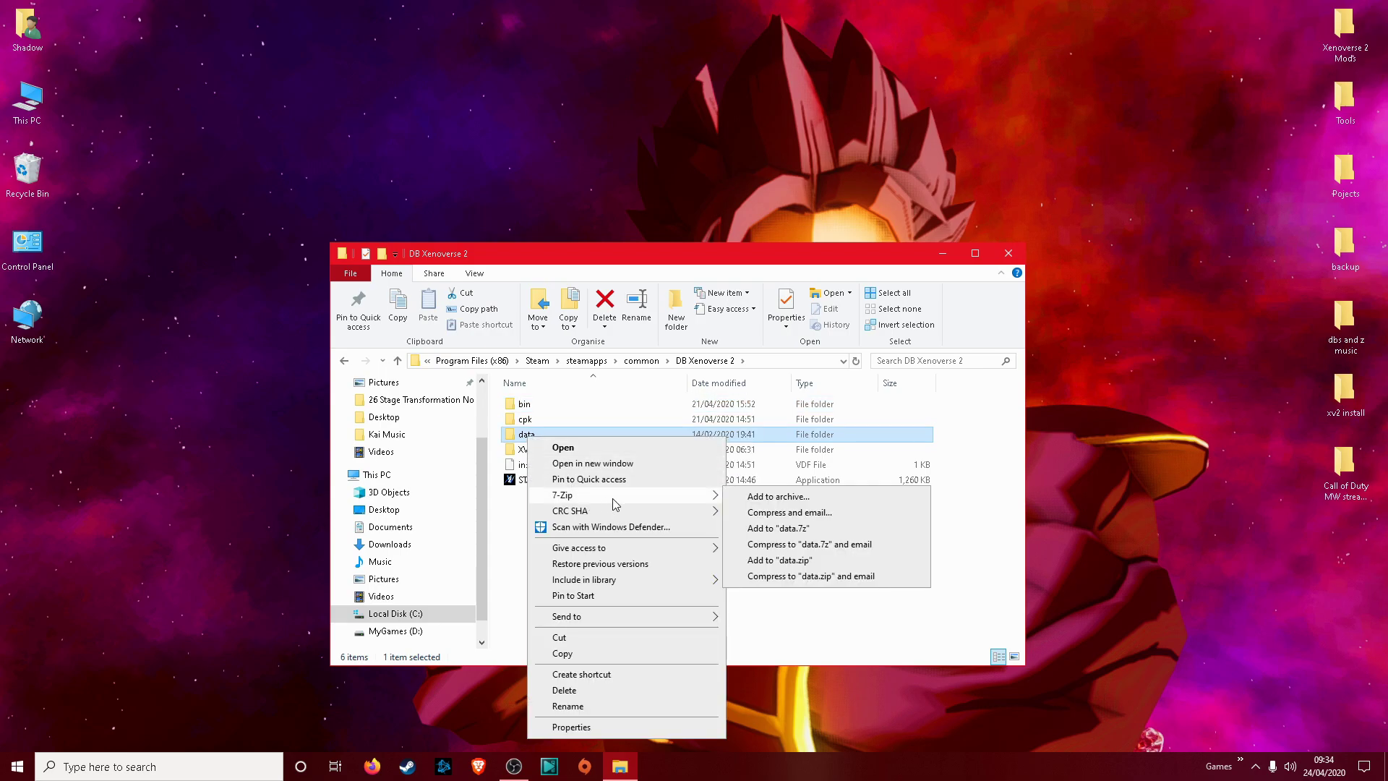
left_click(779, 561)
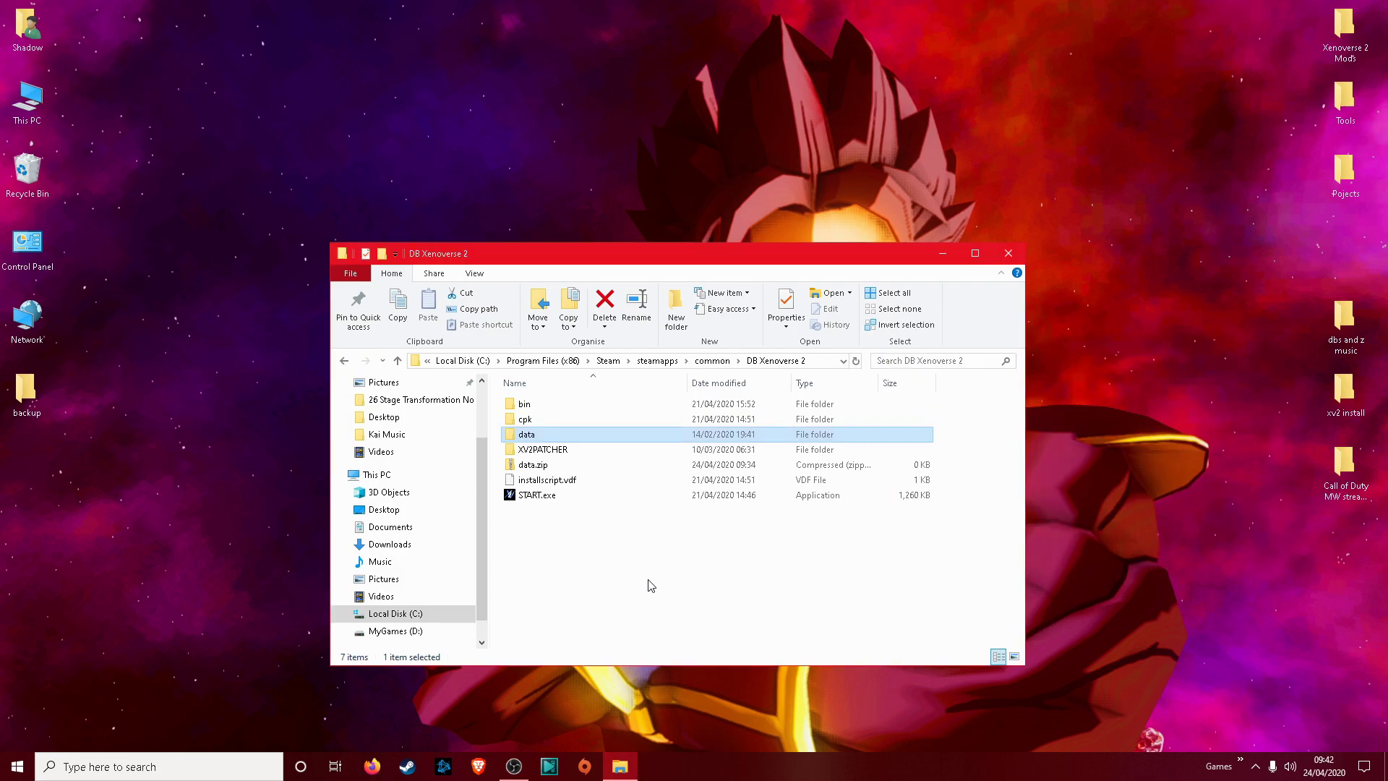
left_click(647, 583)
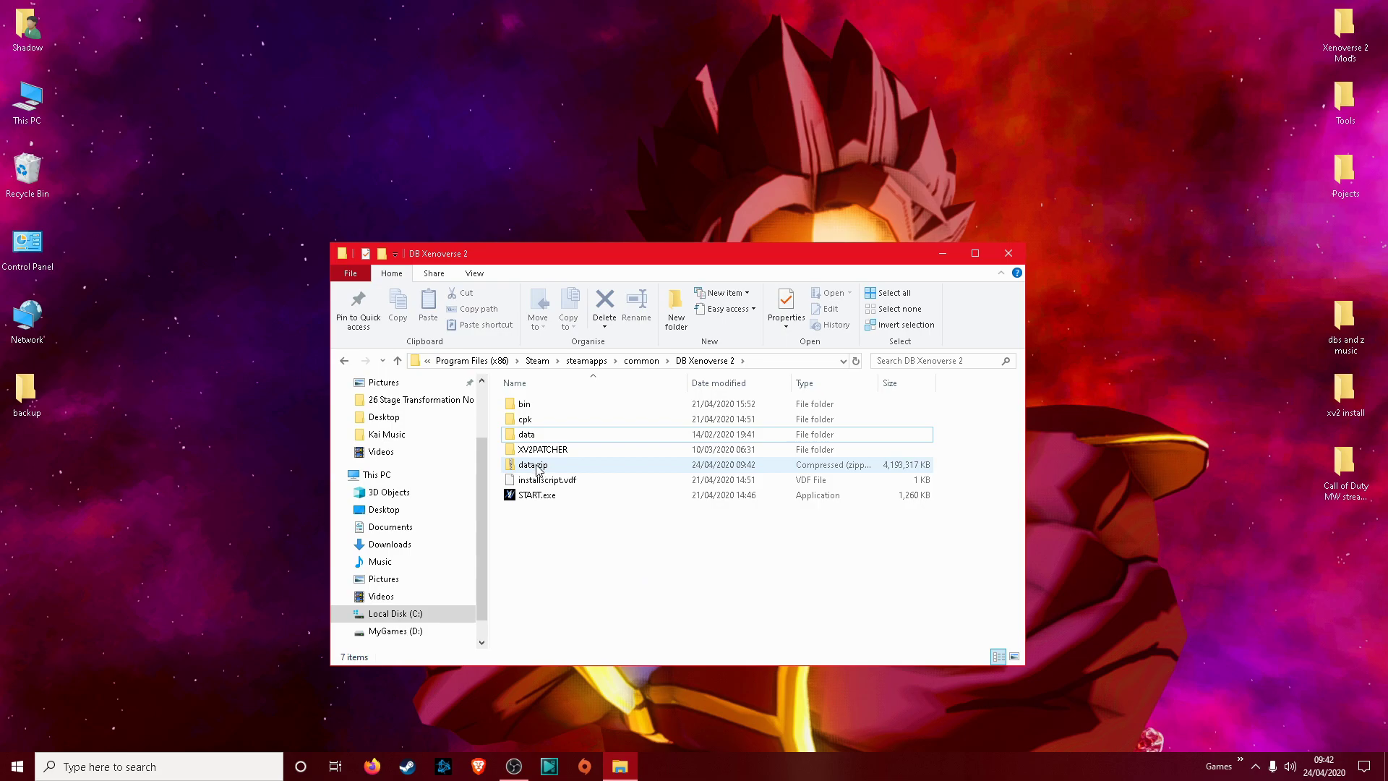
left_click_drag(538, 471, 36, 407)
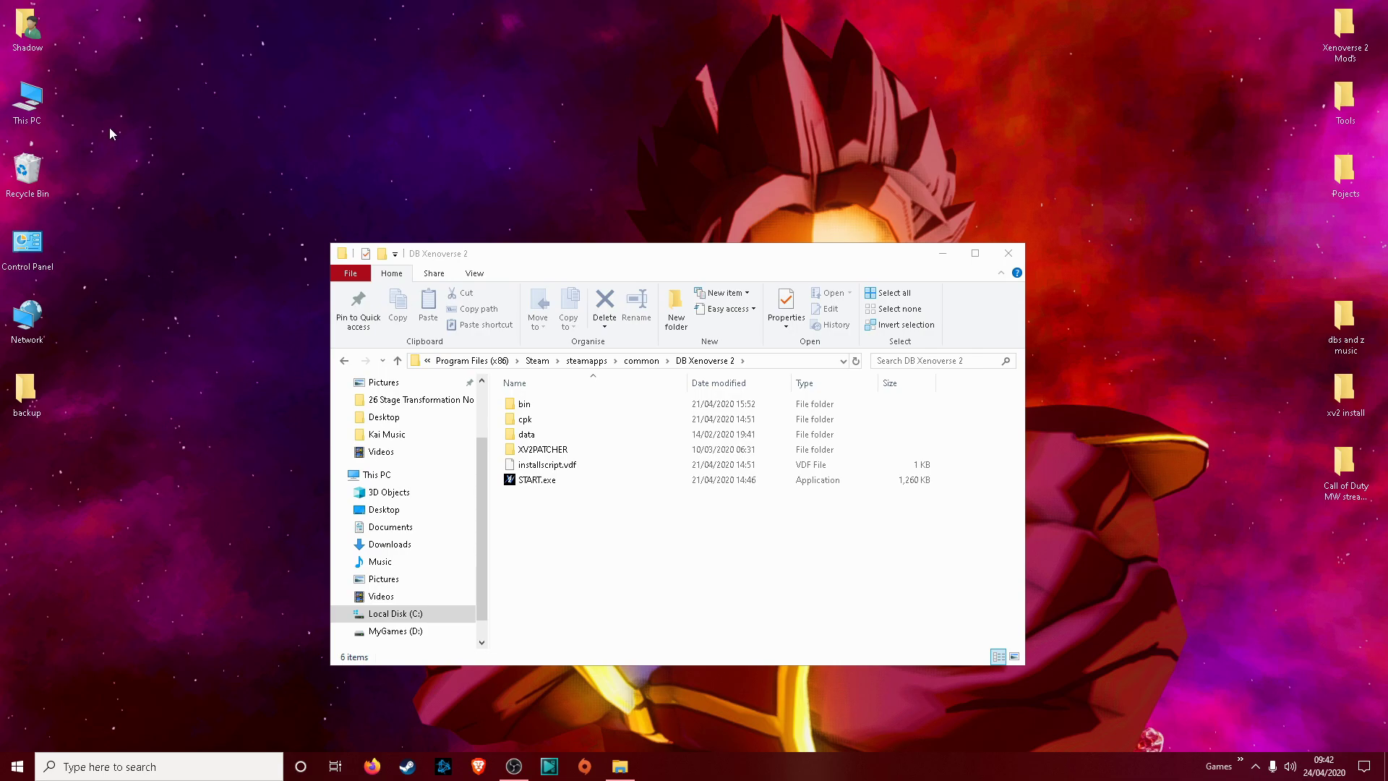
Step: Open the Shadow user folder and turn on 'Show hidden files, folders and drives' in Folder Options
double_click(26, 36)
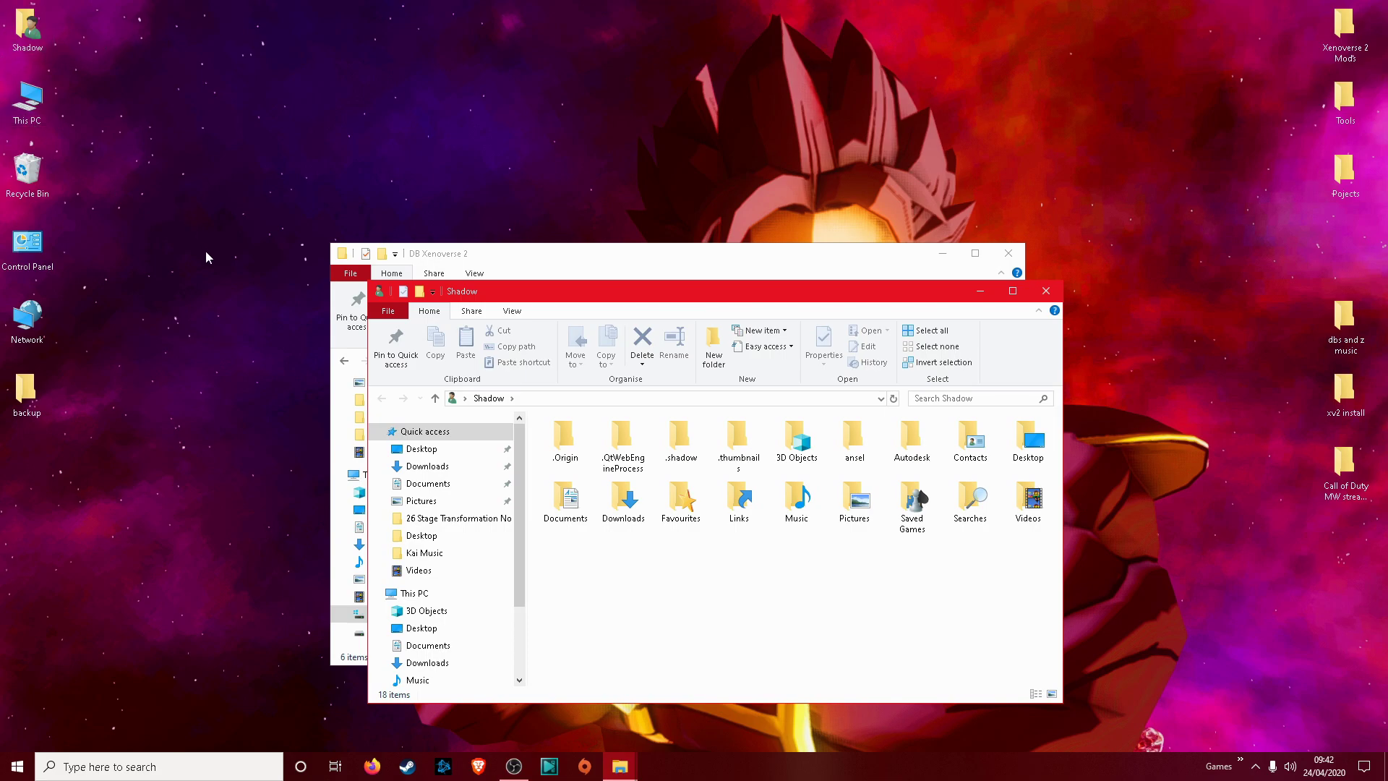
left_click(512, 311)
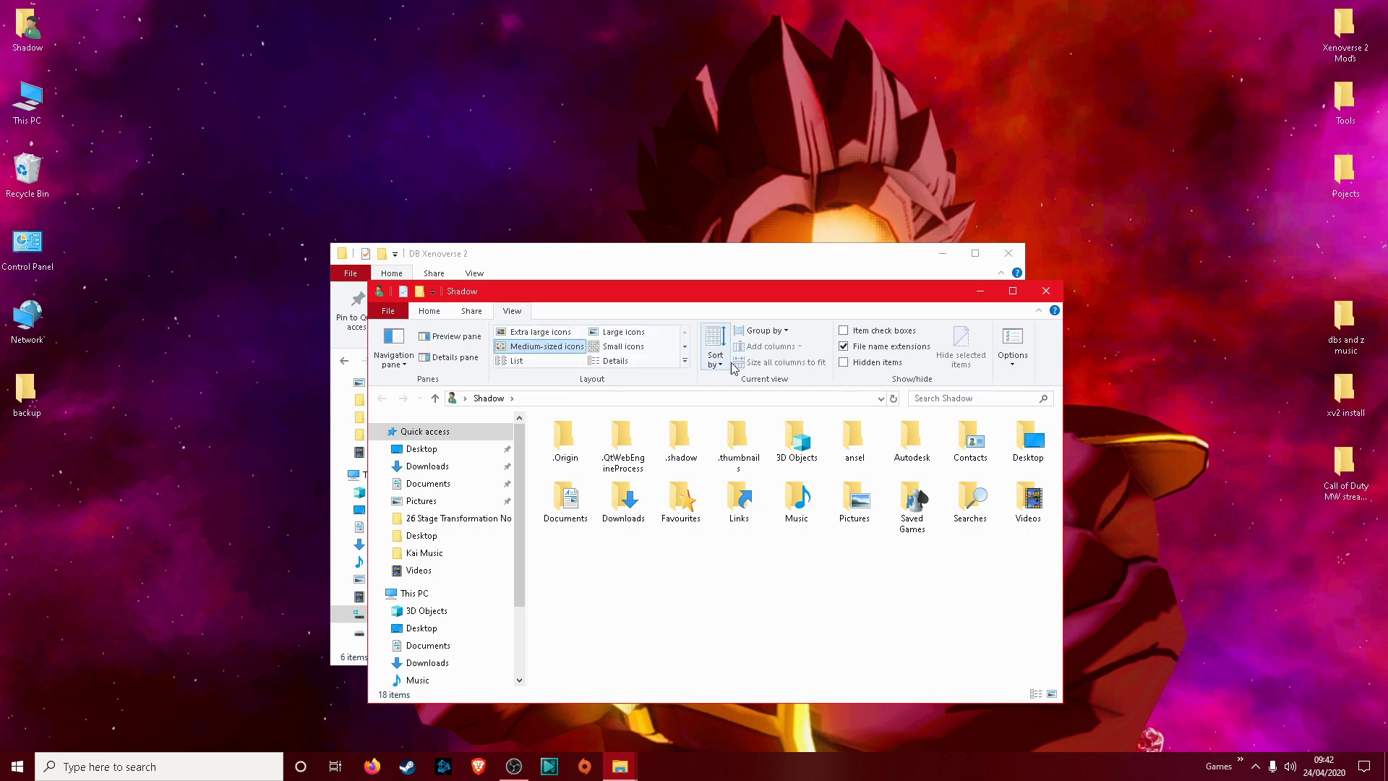
left_click(1016, 372)
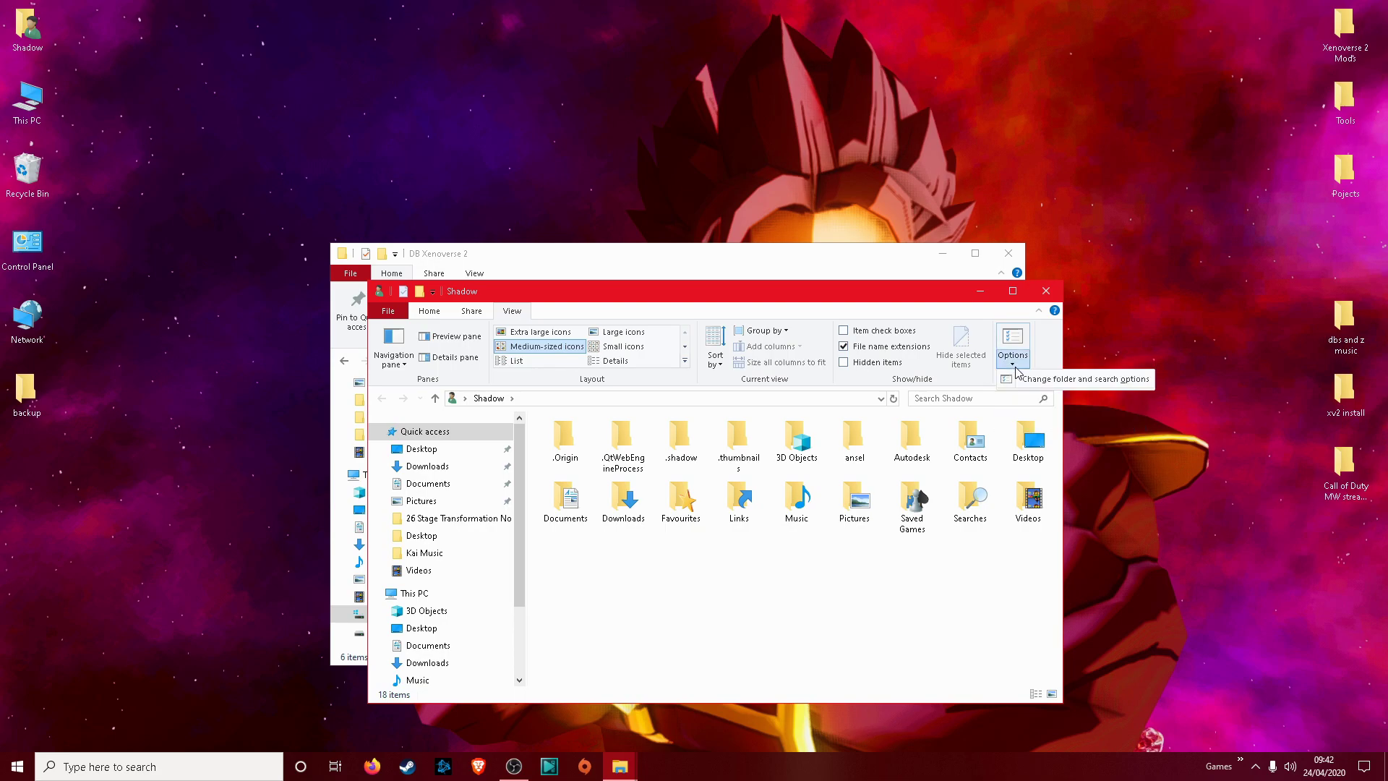
left_click(1066, 388)
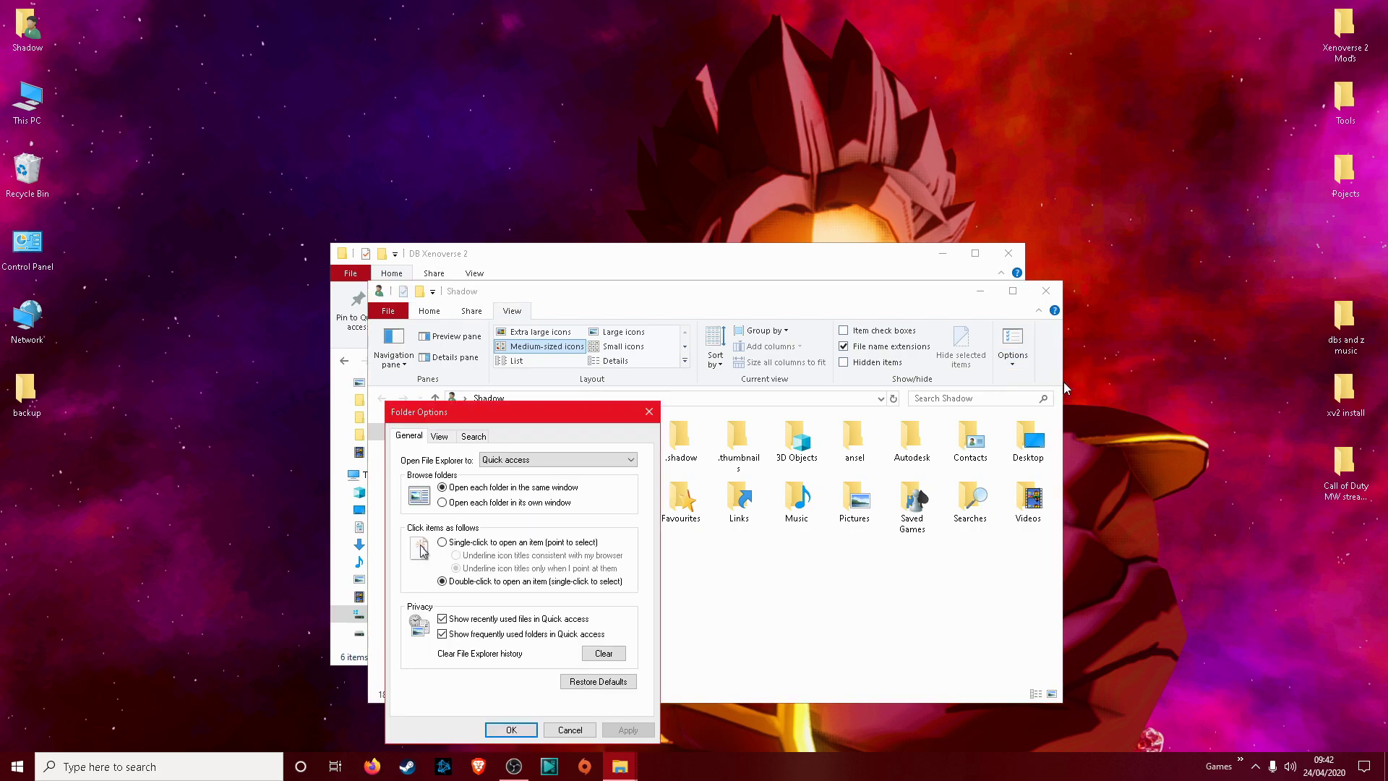
left_click(443, 437)
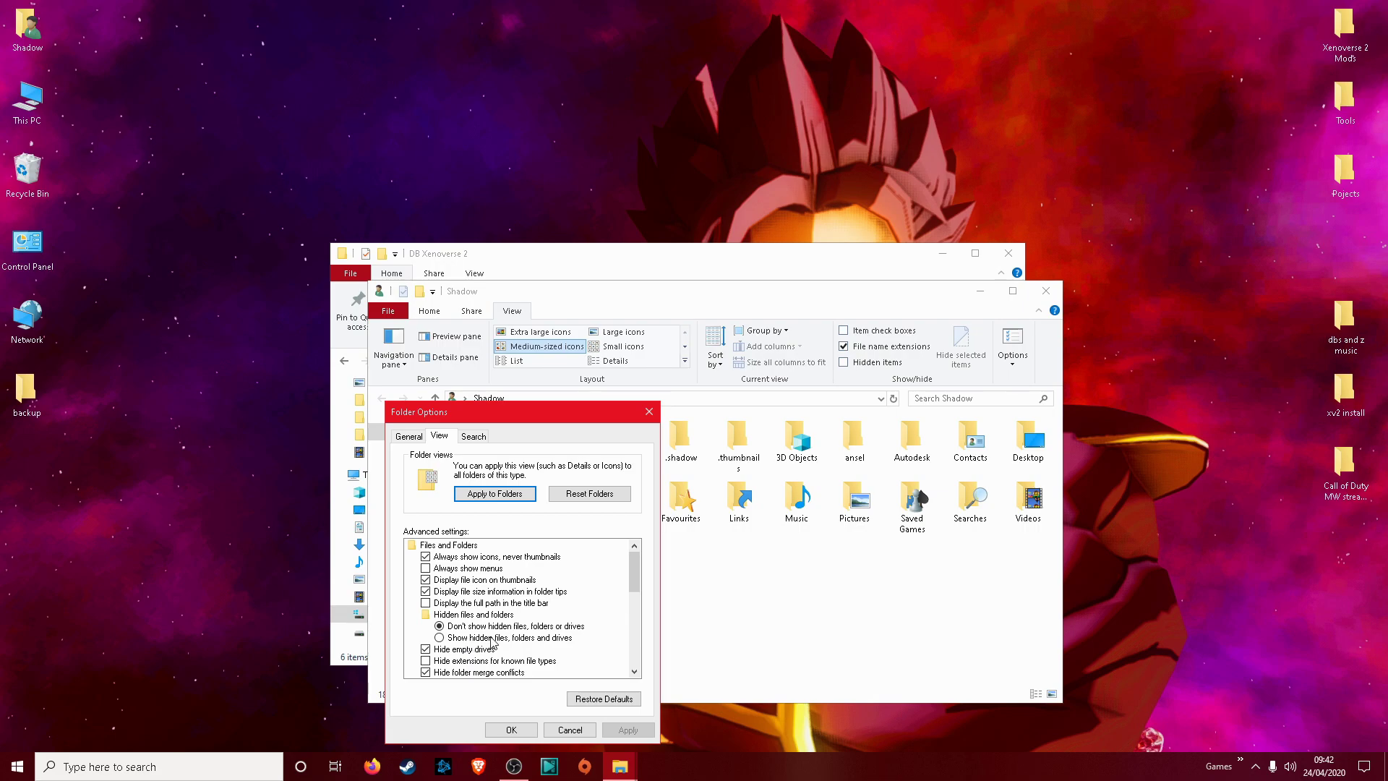
left_click(553, 640)
left_click(615, 731)
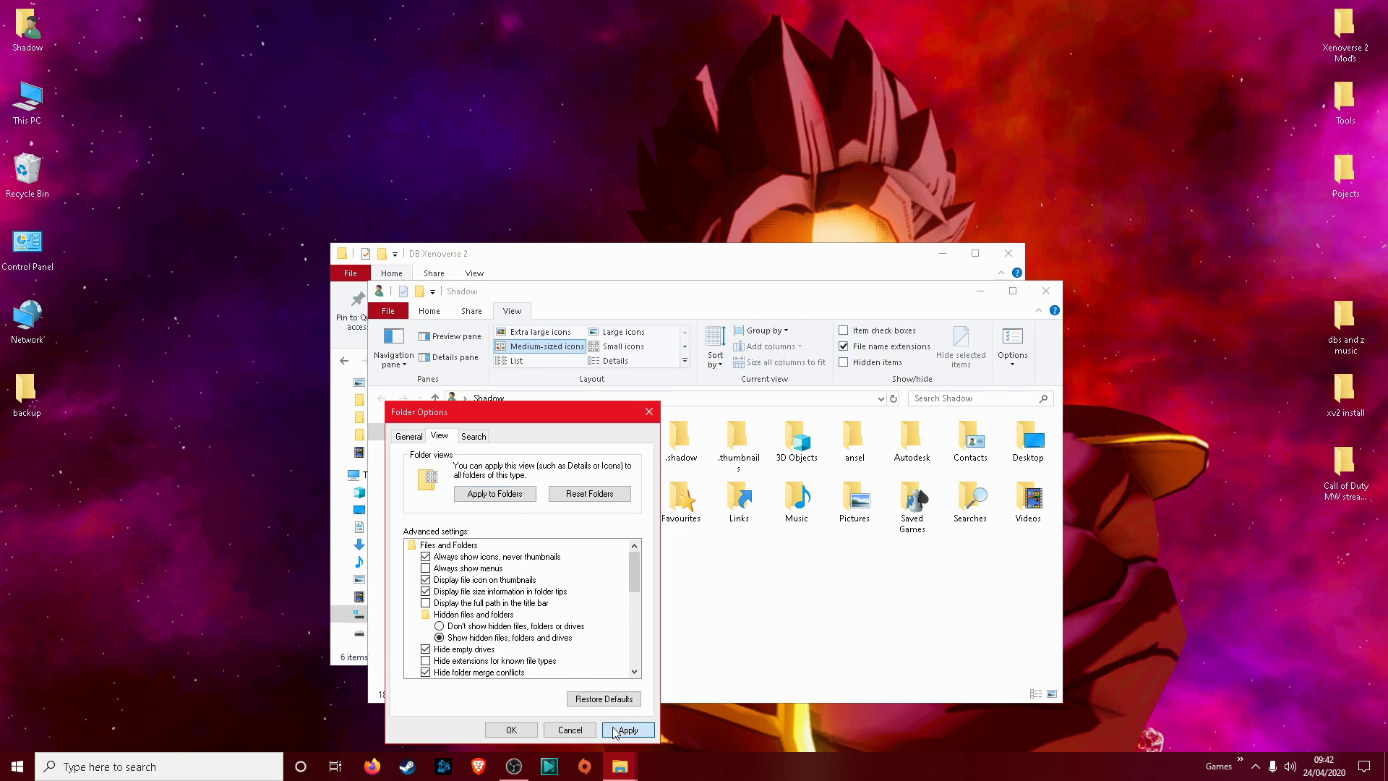
left_click(512, 729)
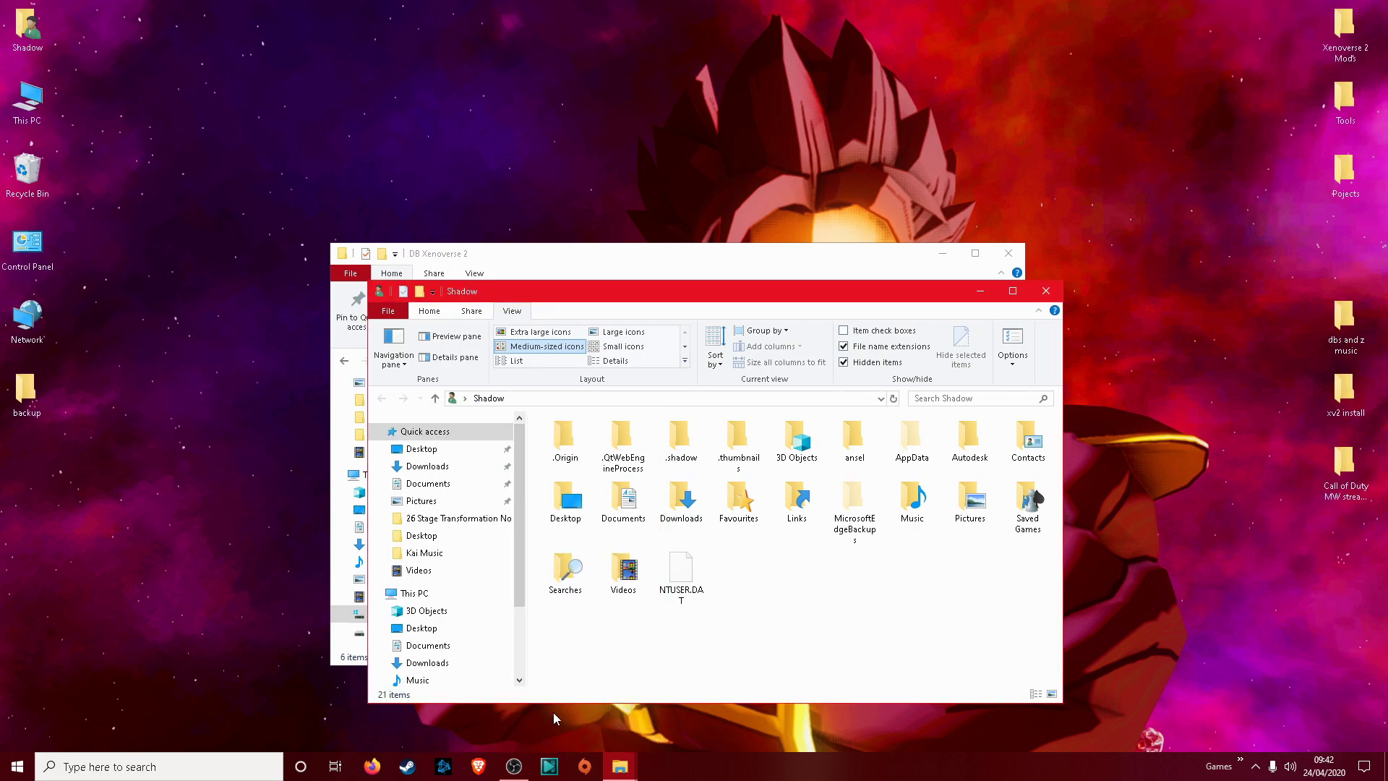
Step: Go to AppData\Roaming and compress the XV2INS folder into XV2INS.zip with 7-Zip
double_click(911, 462)
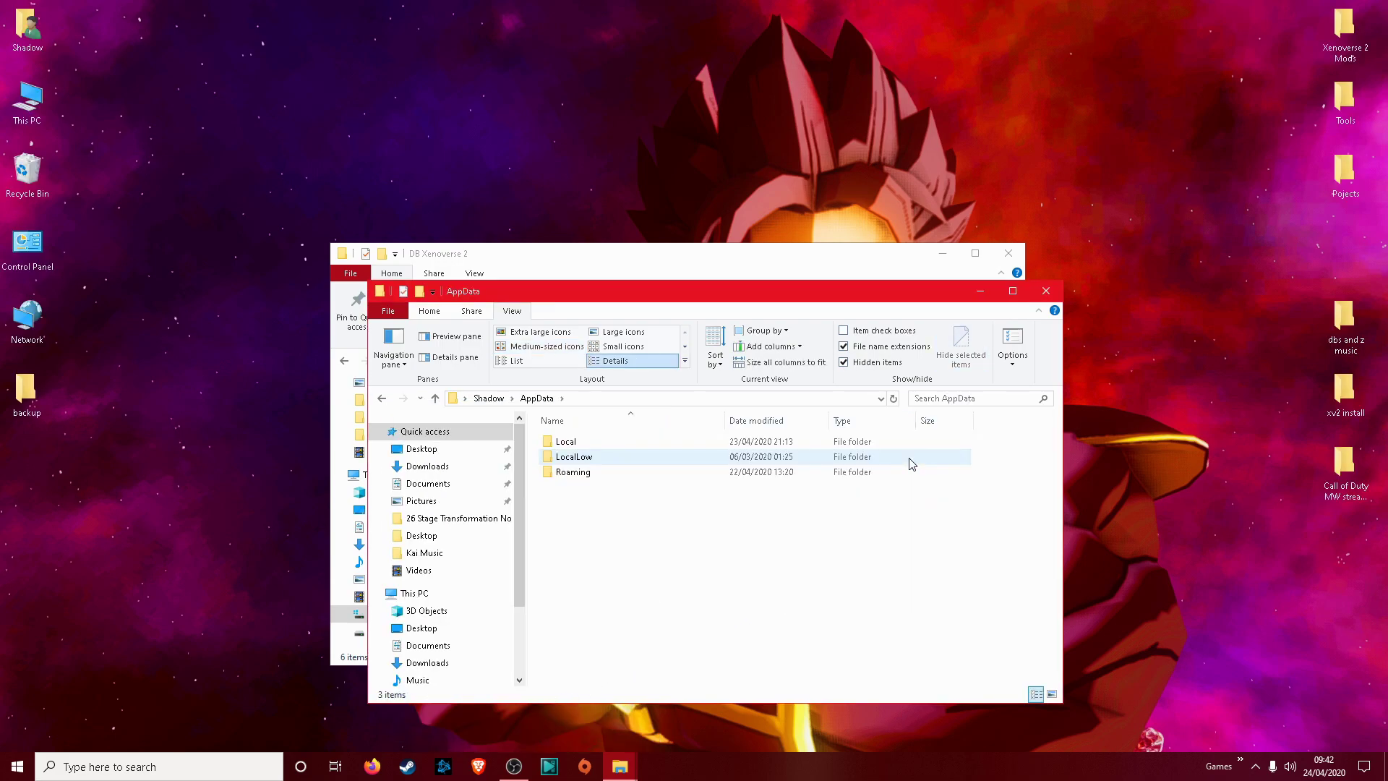
double_click(582, 476)
scroll(581, 481, "down", 1)
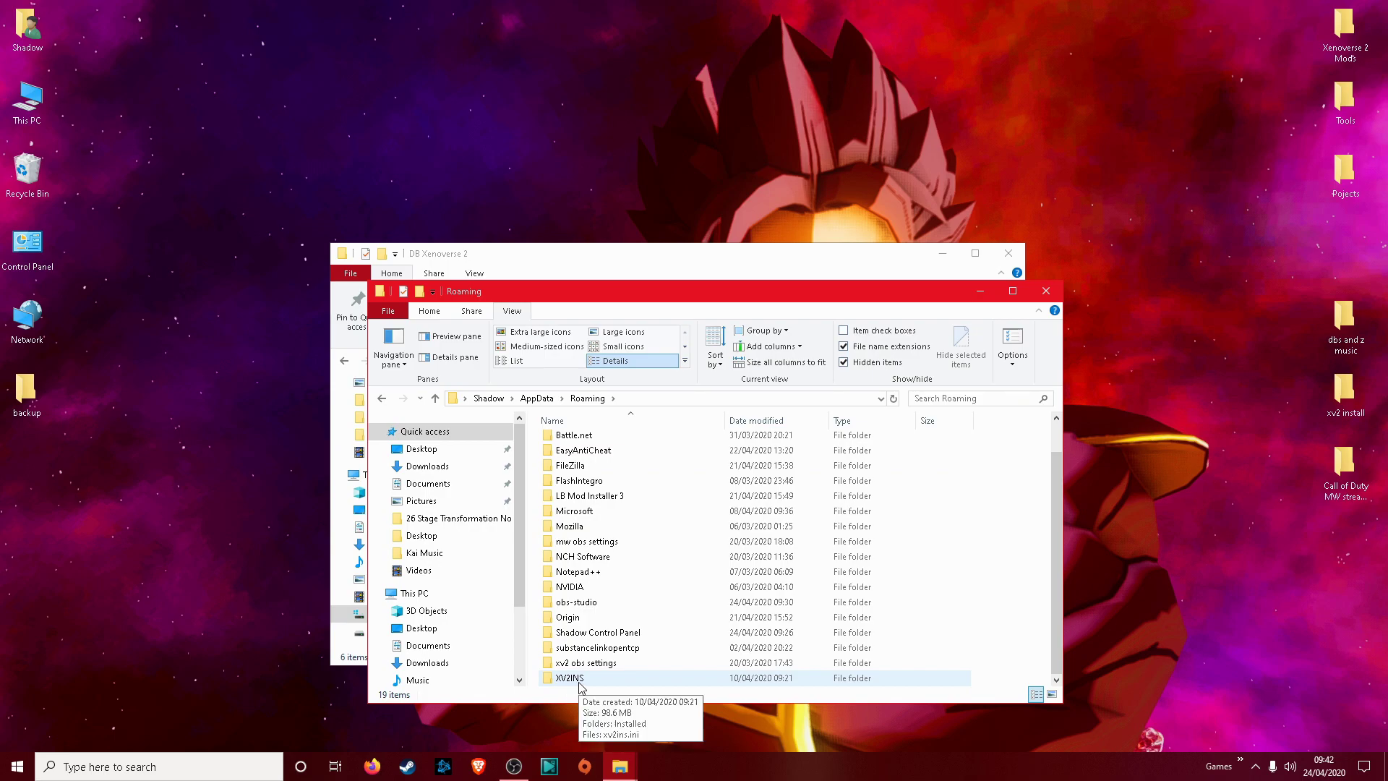
right_click(576, 685)
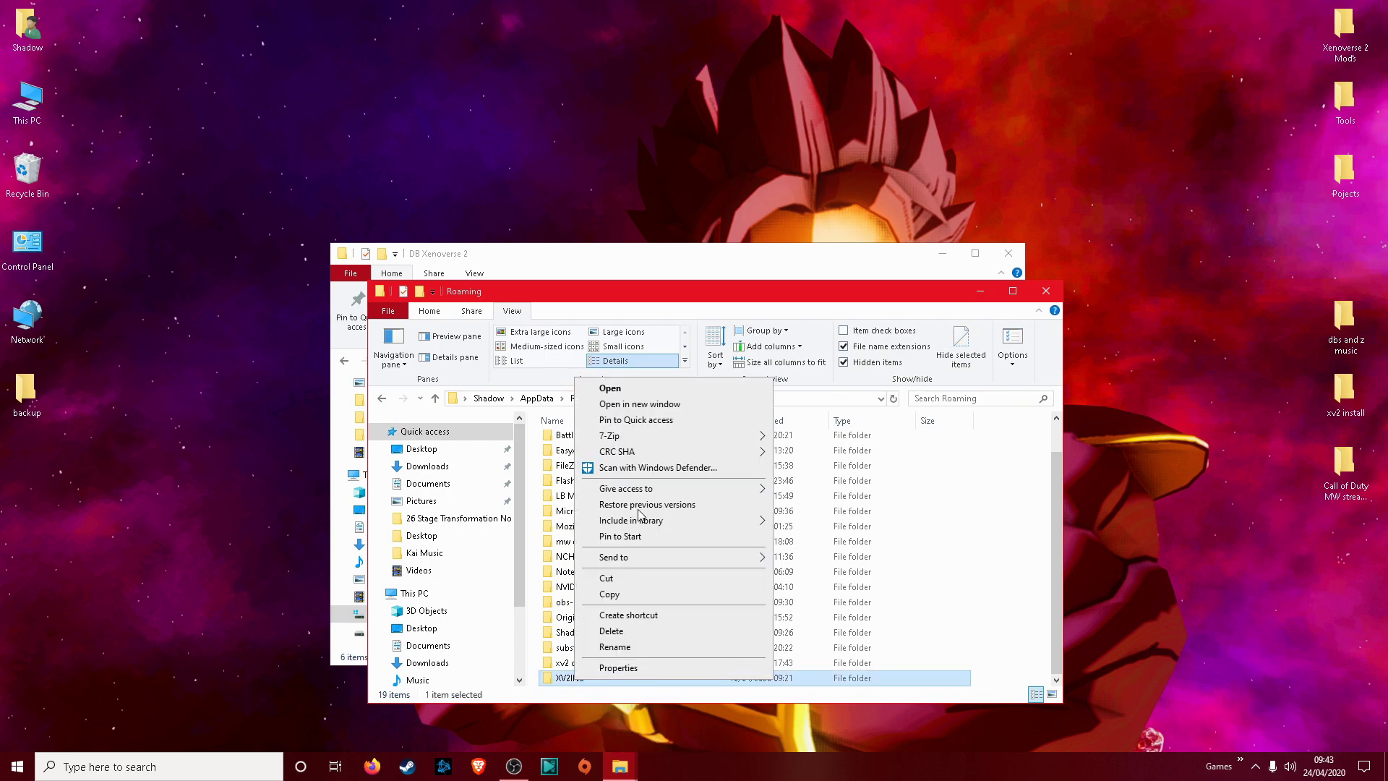
mouse_move(688, 436)
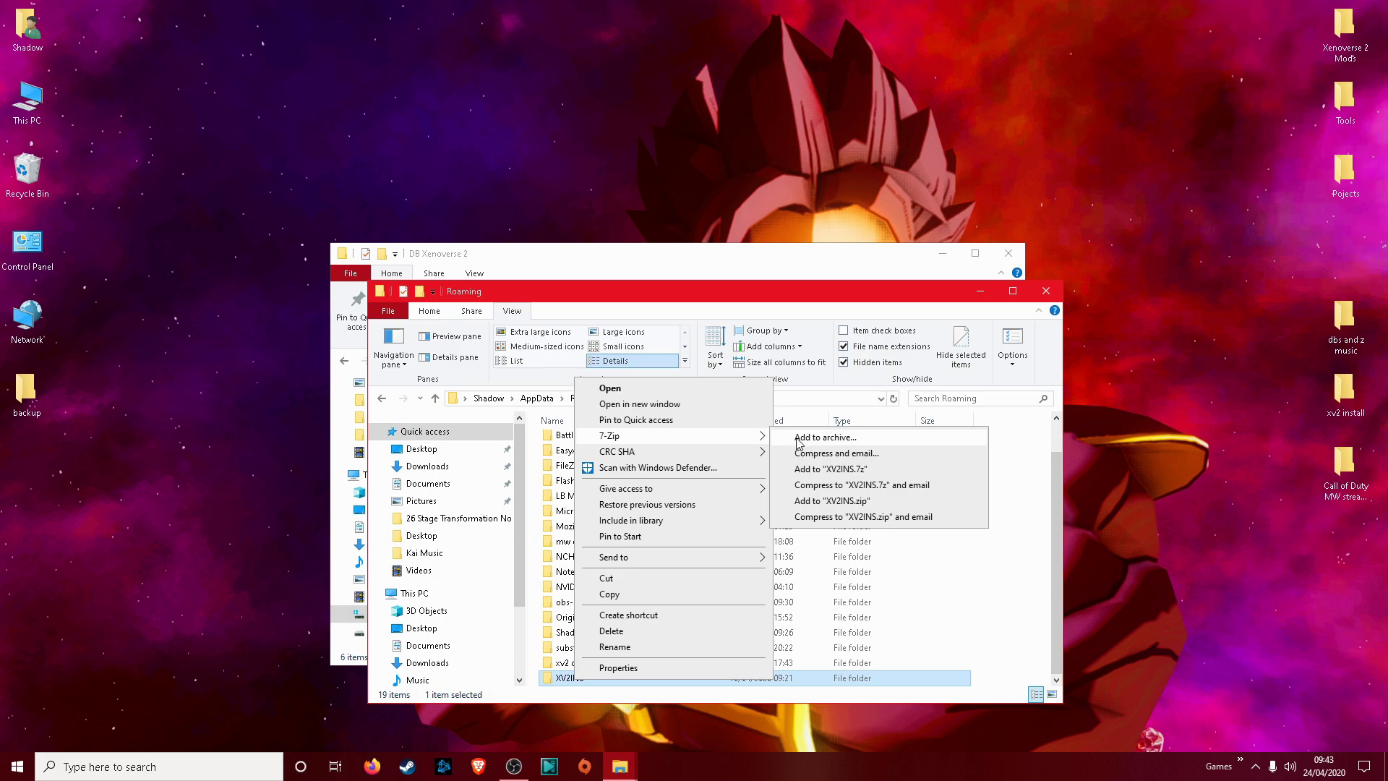
left_click(832, 502)
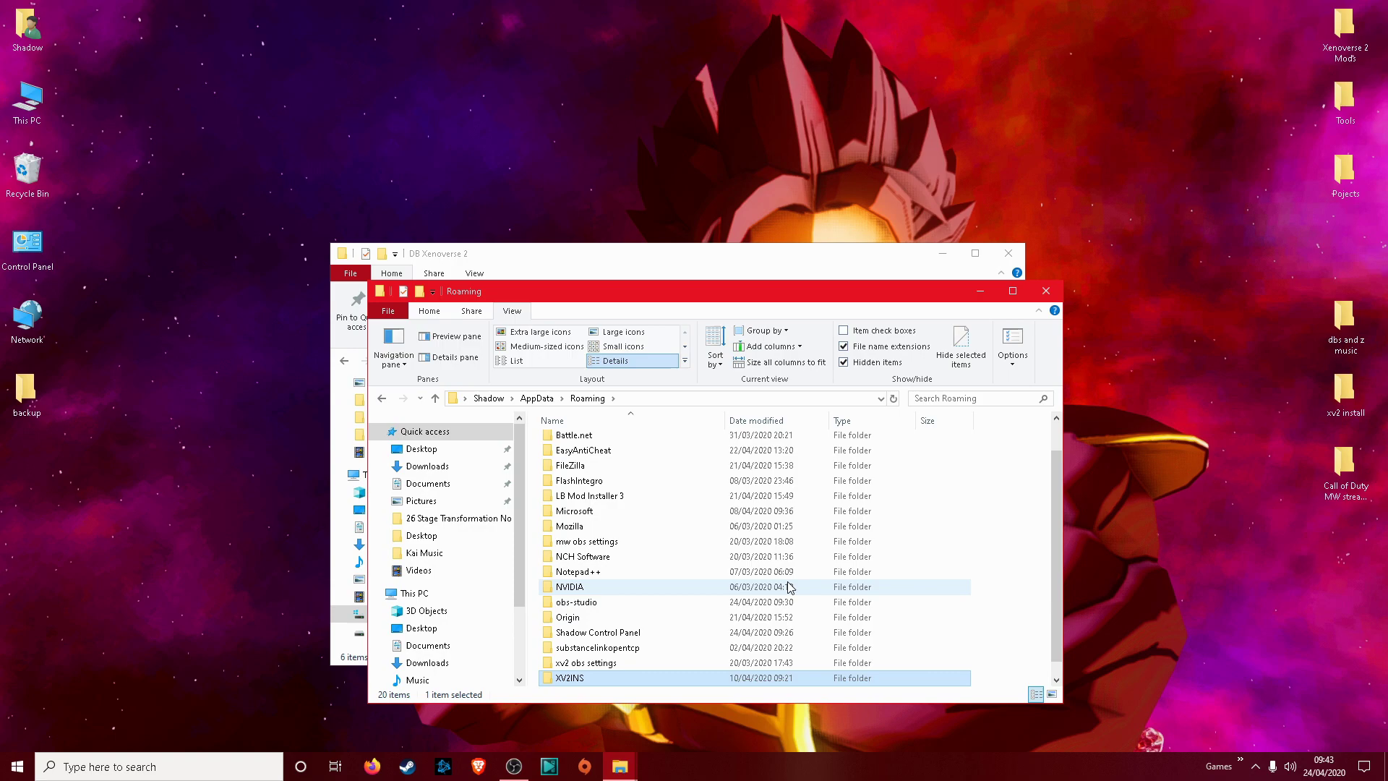
Step: Move XV2INS.zip into the desktop backup folder and close the Roaming window
left_click(577, 679)
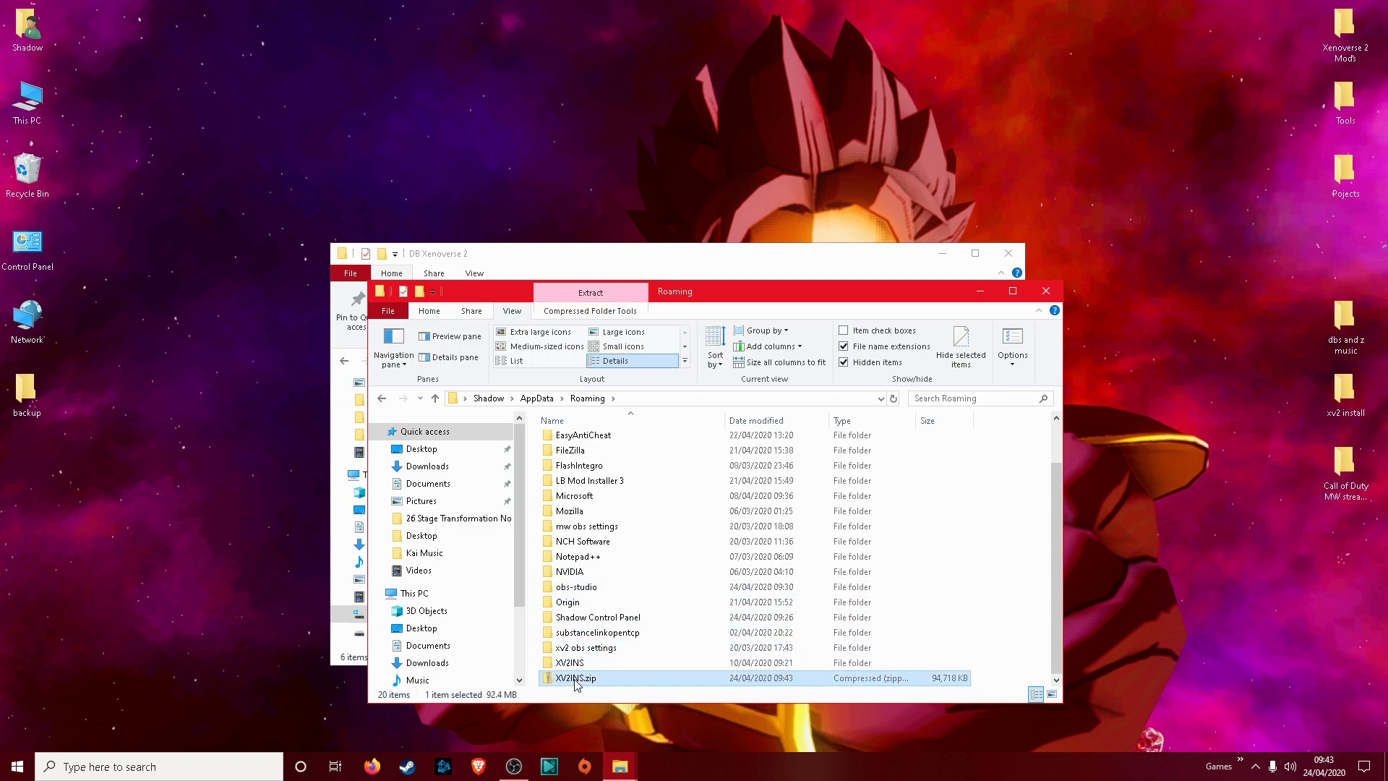
left_click_drag(577, 683, 32, 406)
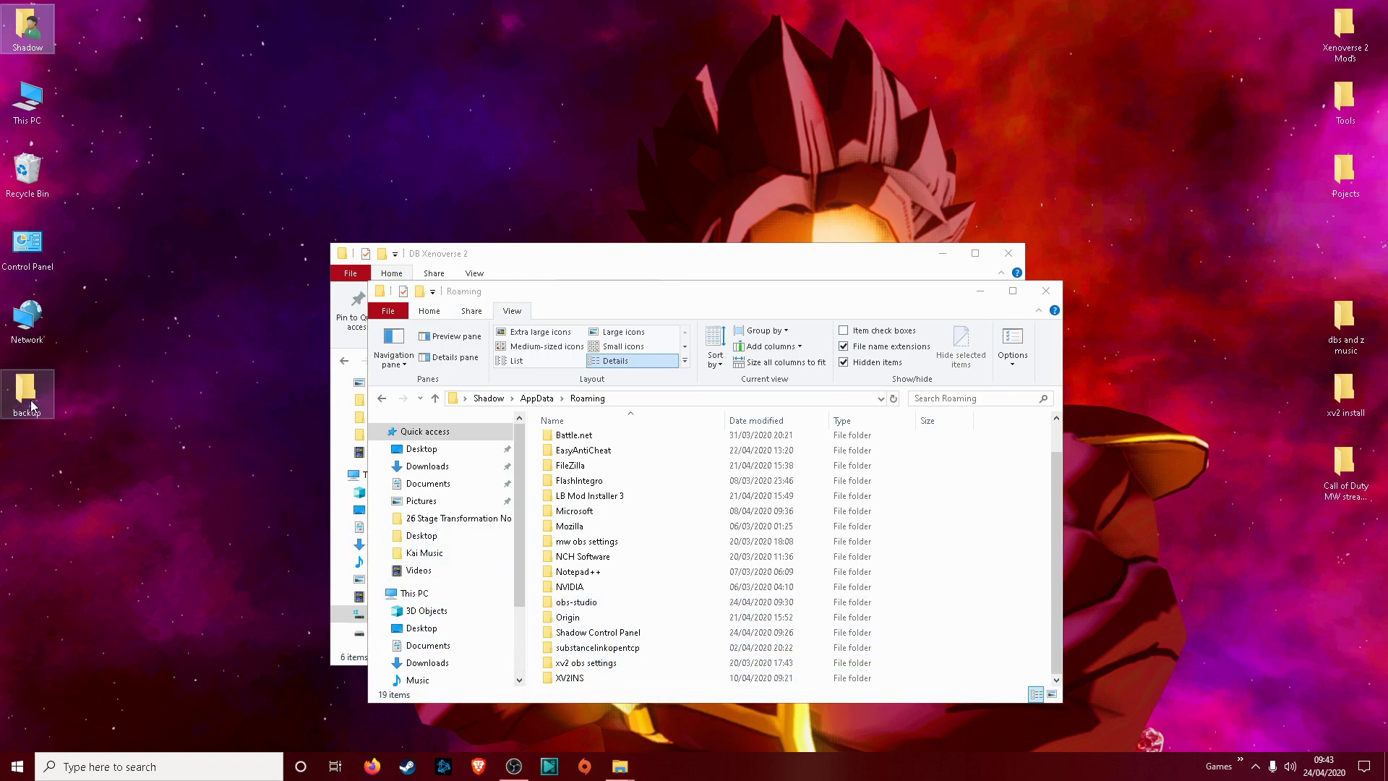
left_click(1046, 291)
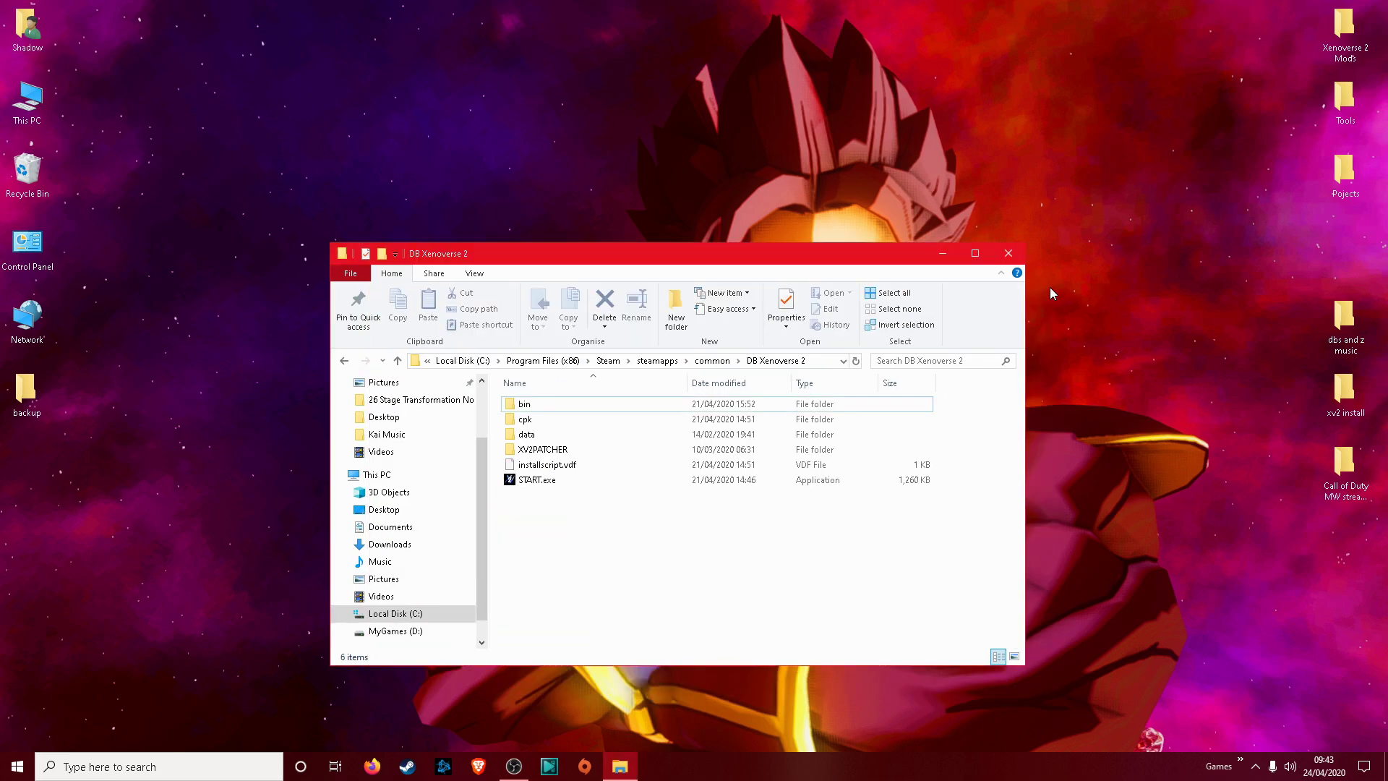
Step: Browse into Steam's userdata account folder and look inside folder 883710's local subfolder
left_click(609, 361)
scroll(593, 434, "down", 2)
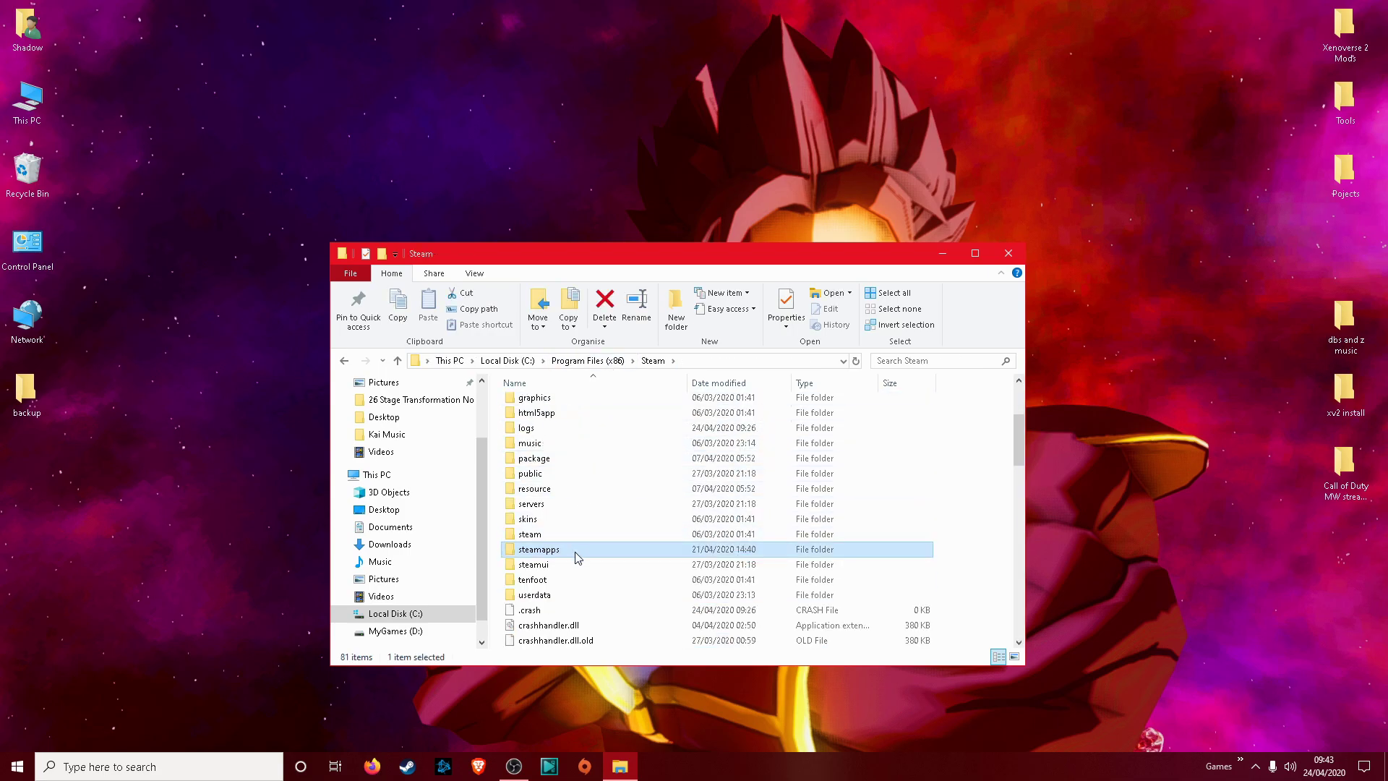
double_click(535, 595)
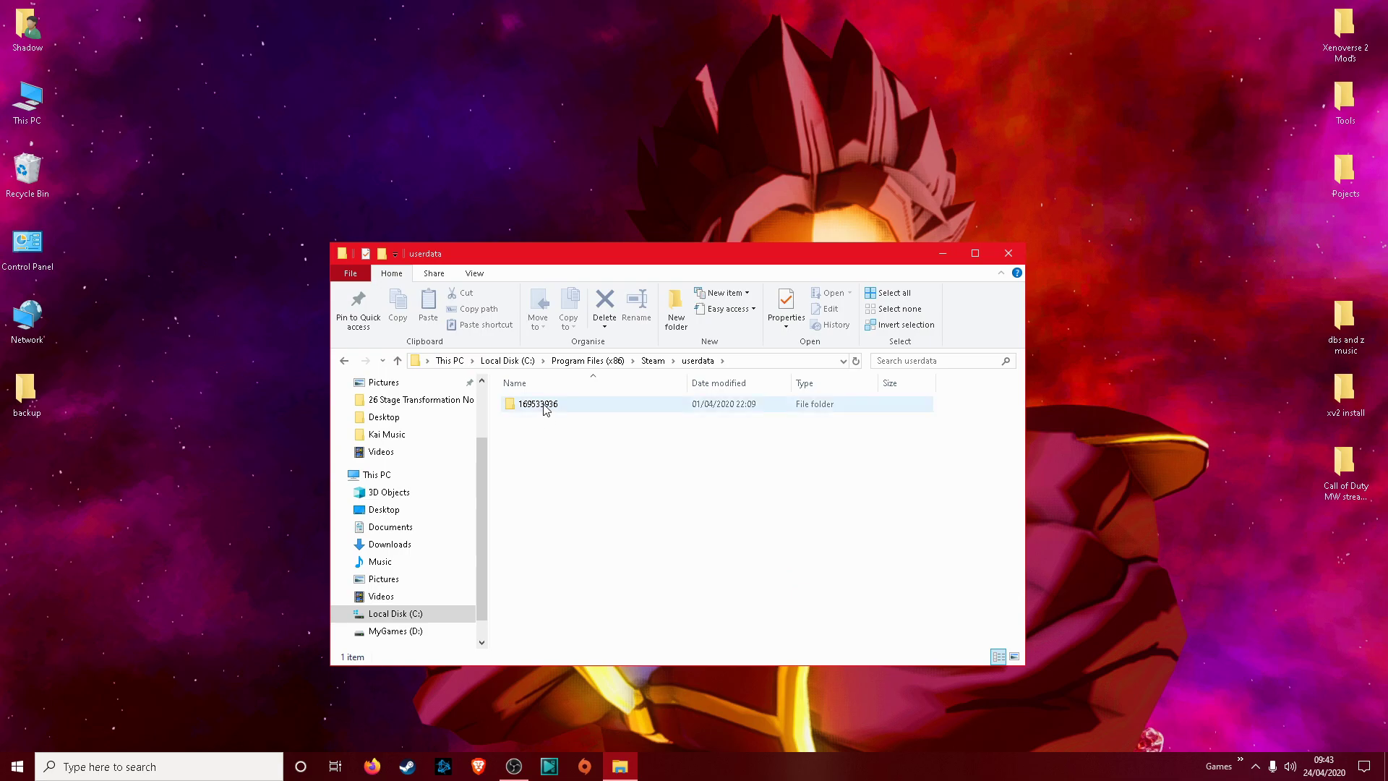
left_click(653, 360)
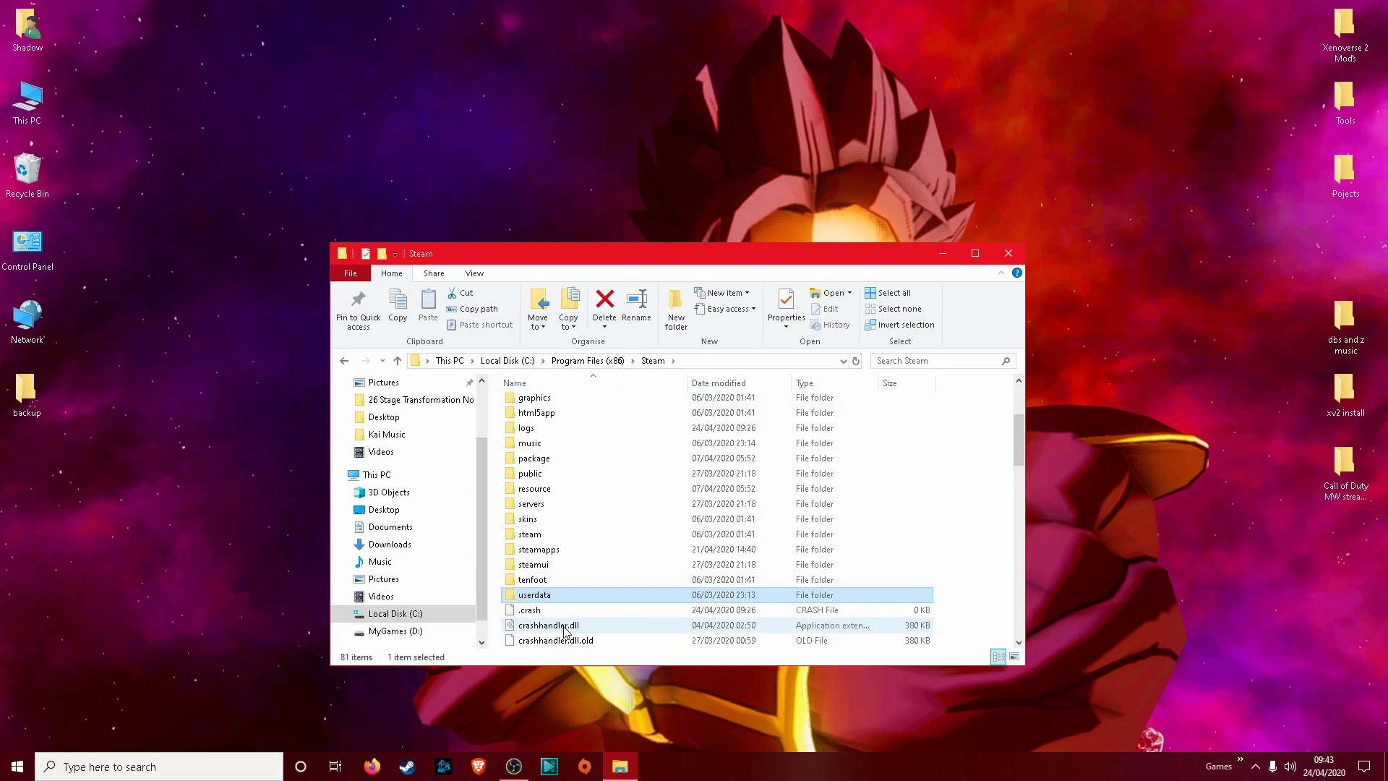
double_click(535, 596)
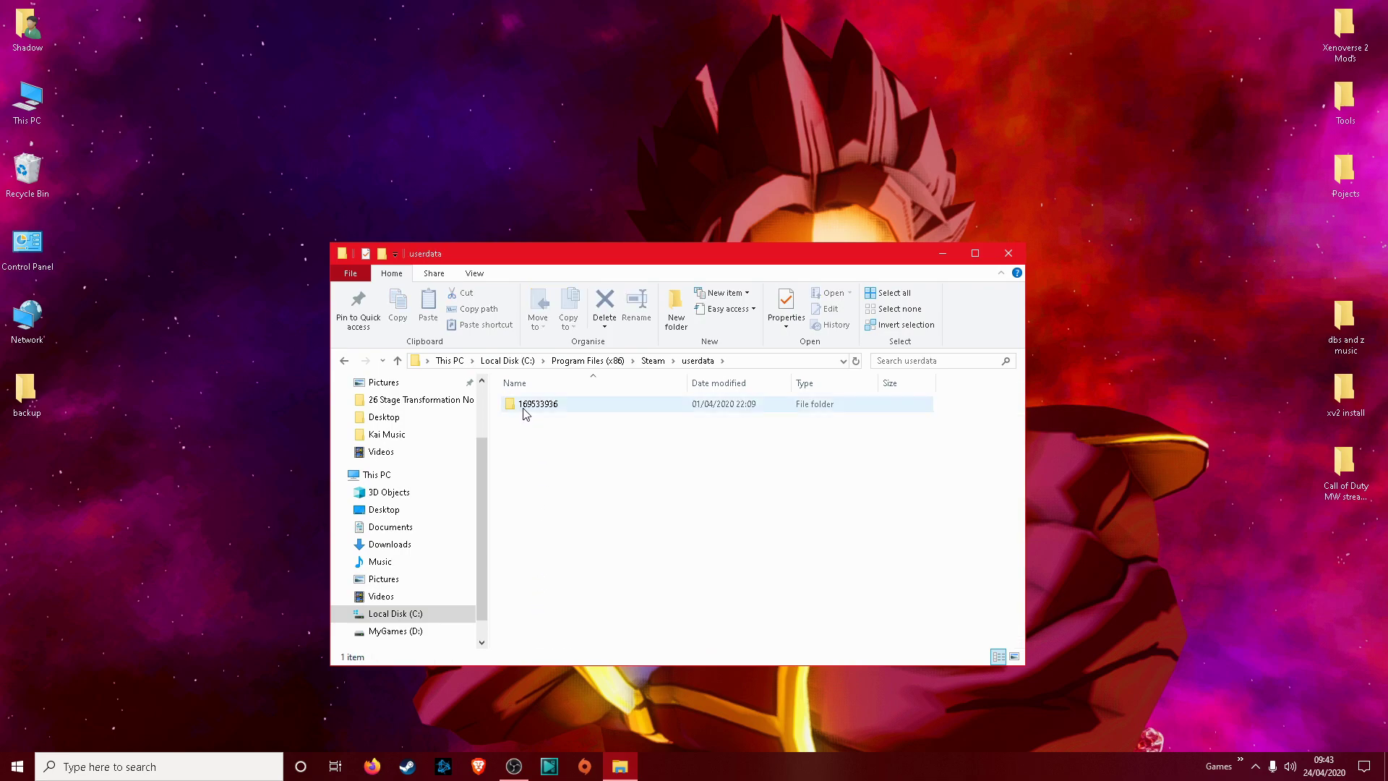
double_click(548, 409)
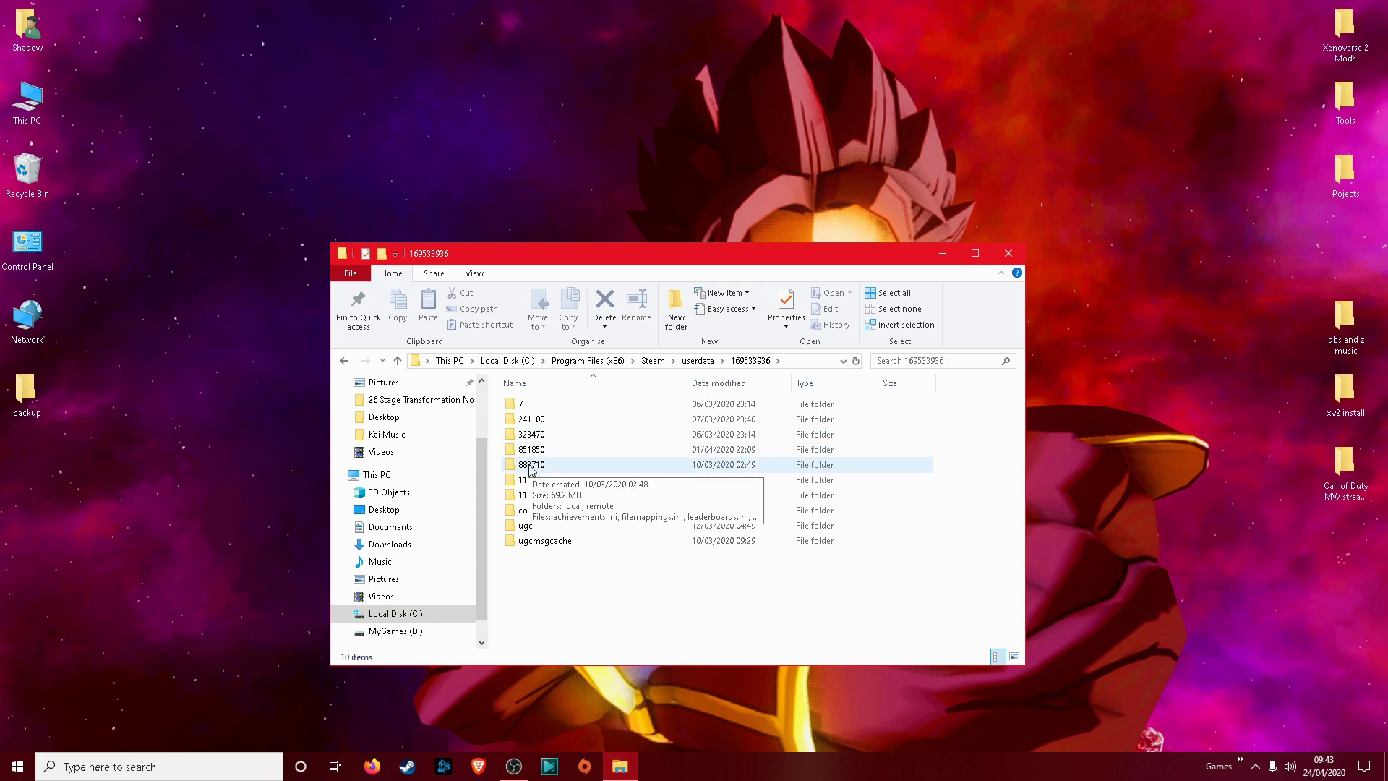
right_click(533, 466)
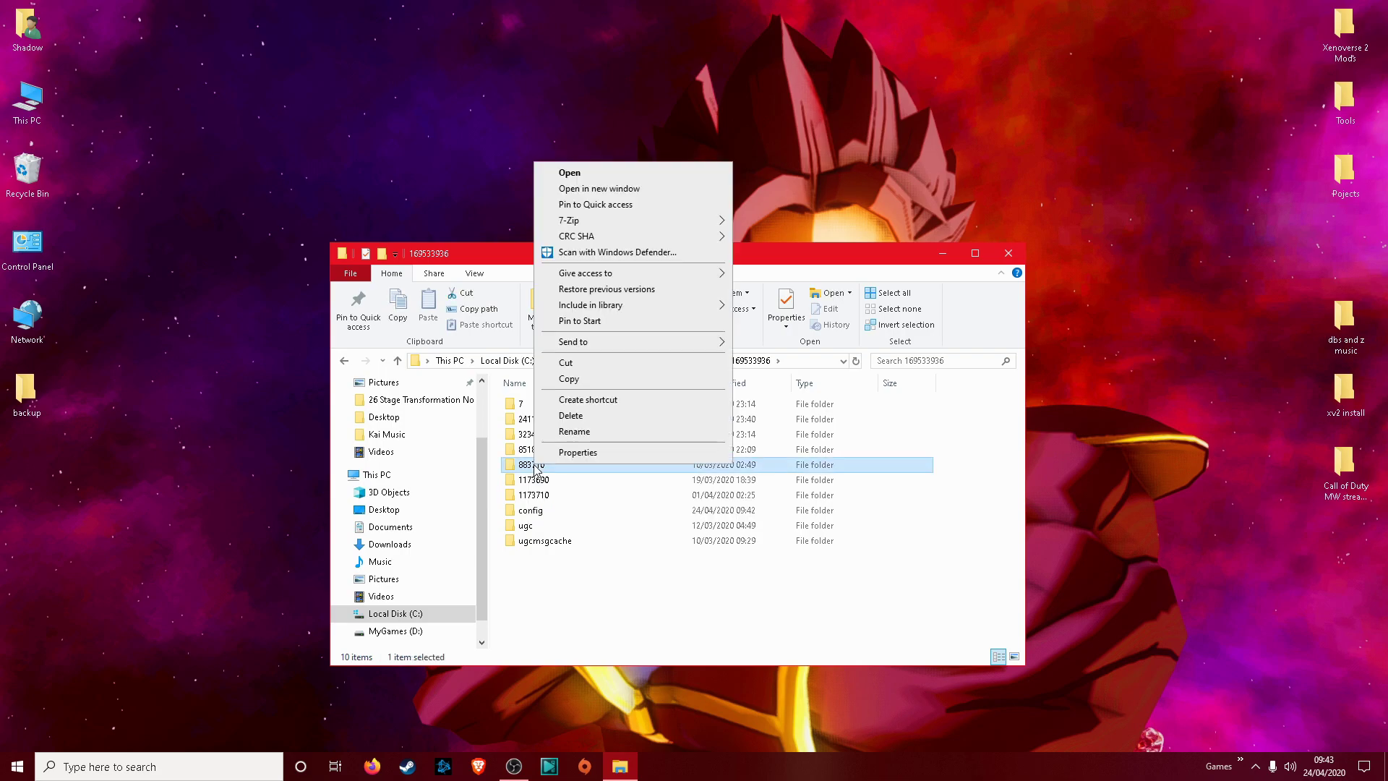
left_click(525, 468)
double_click(525, 467)
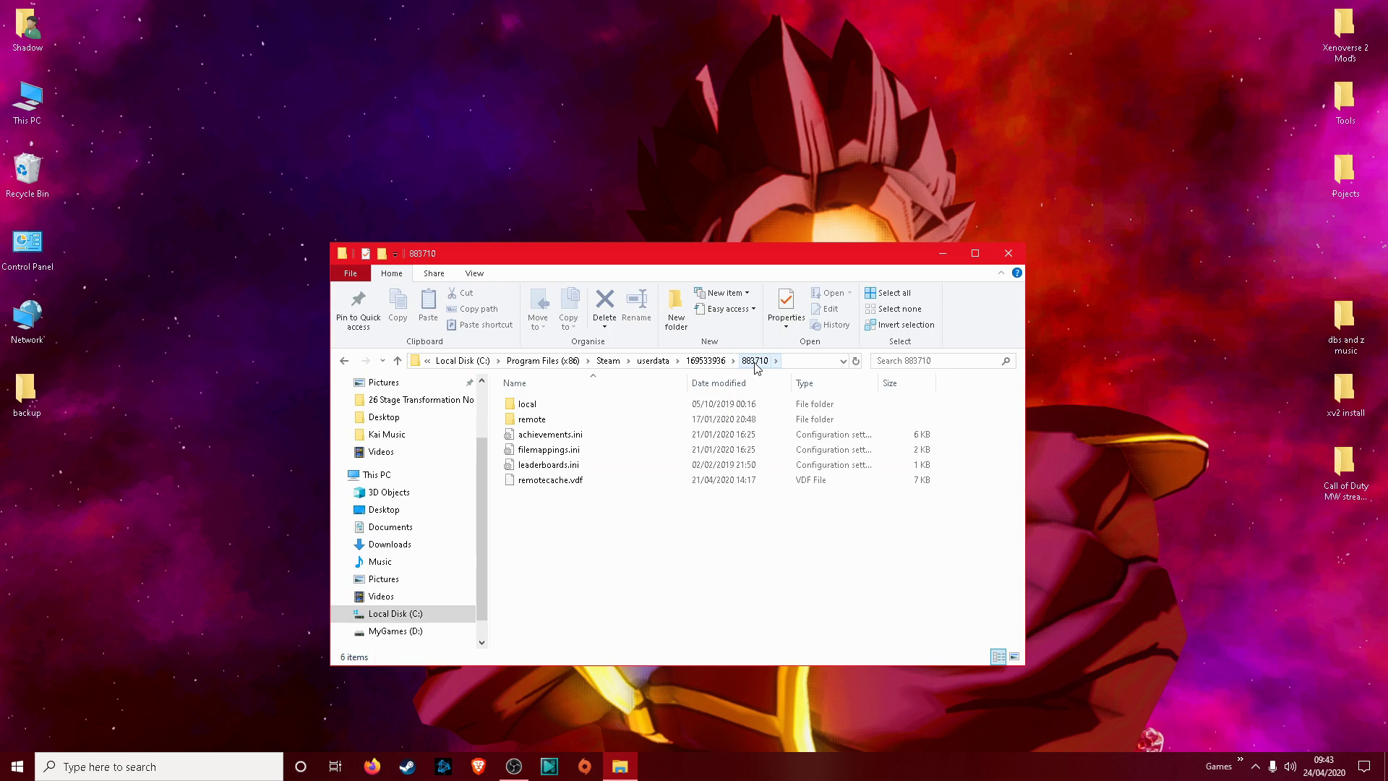
double_click(532, 410)
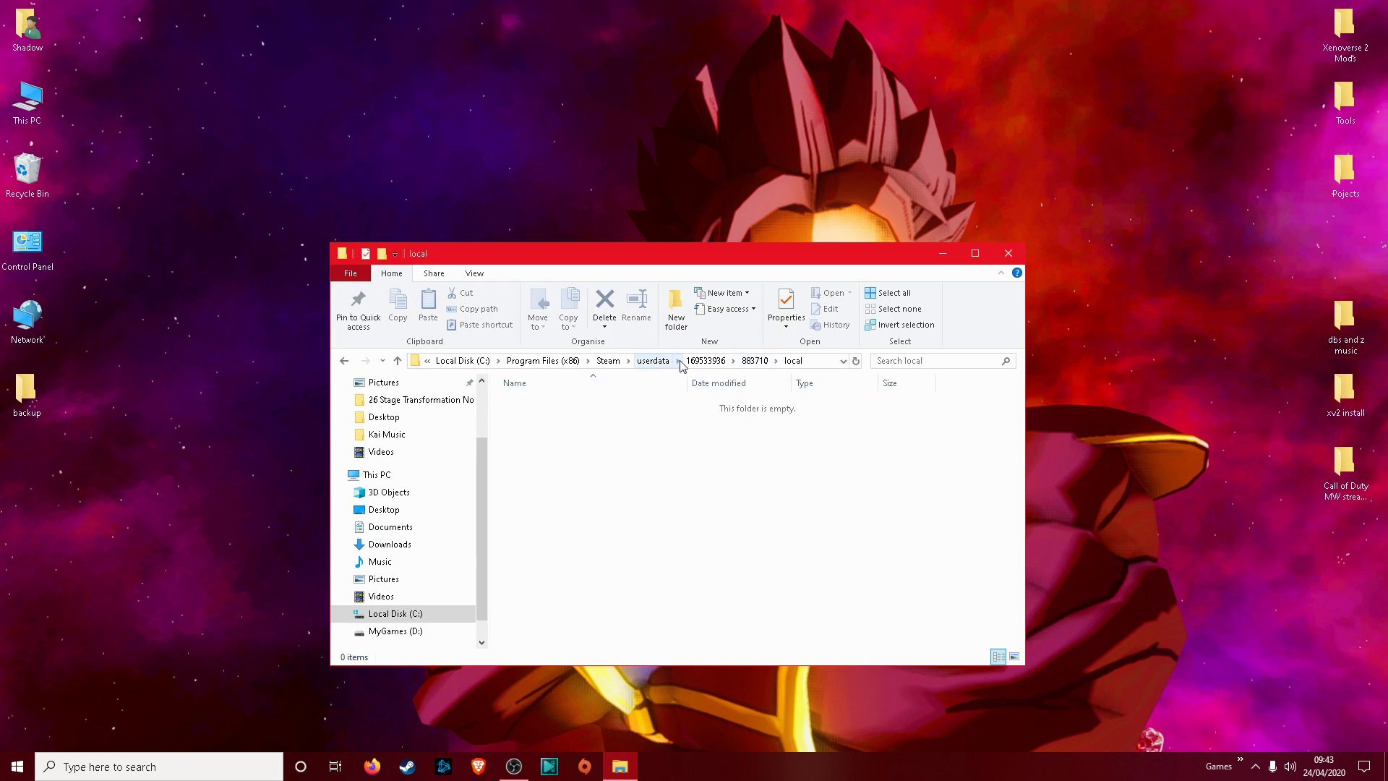
left_click(656, 365)
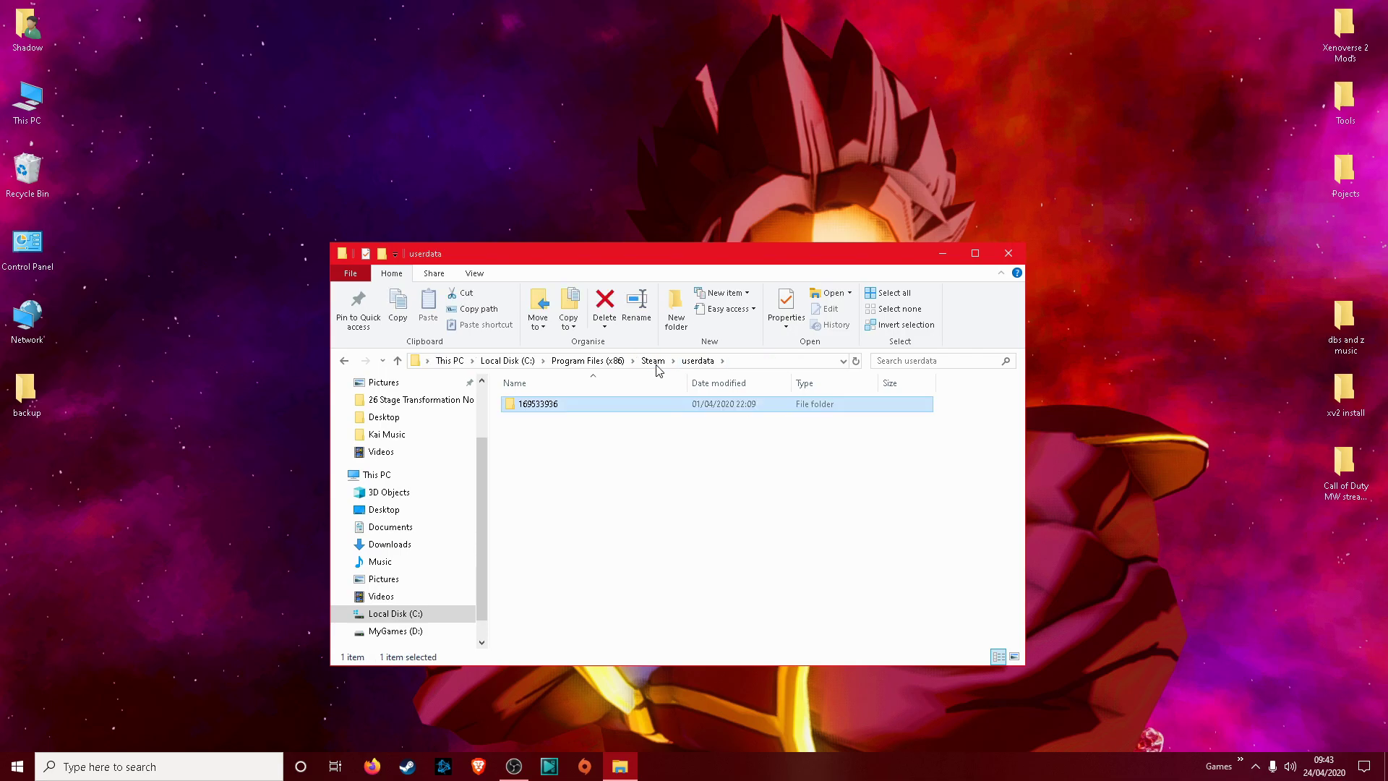
Step: Navigate to userdata's 323470\remote\DBXV2 save folder, after checking folder 851850's remote folder
left_click(653, 361)
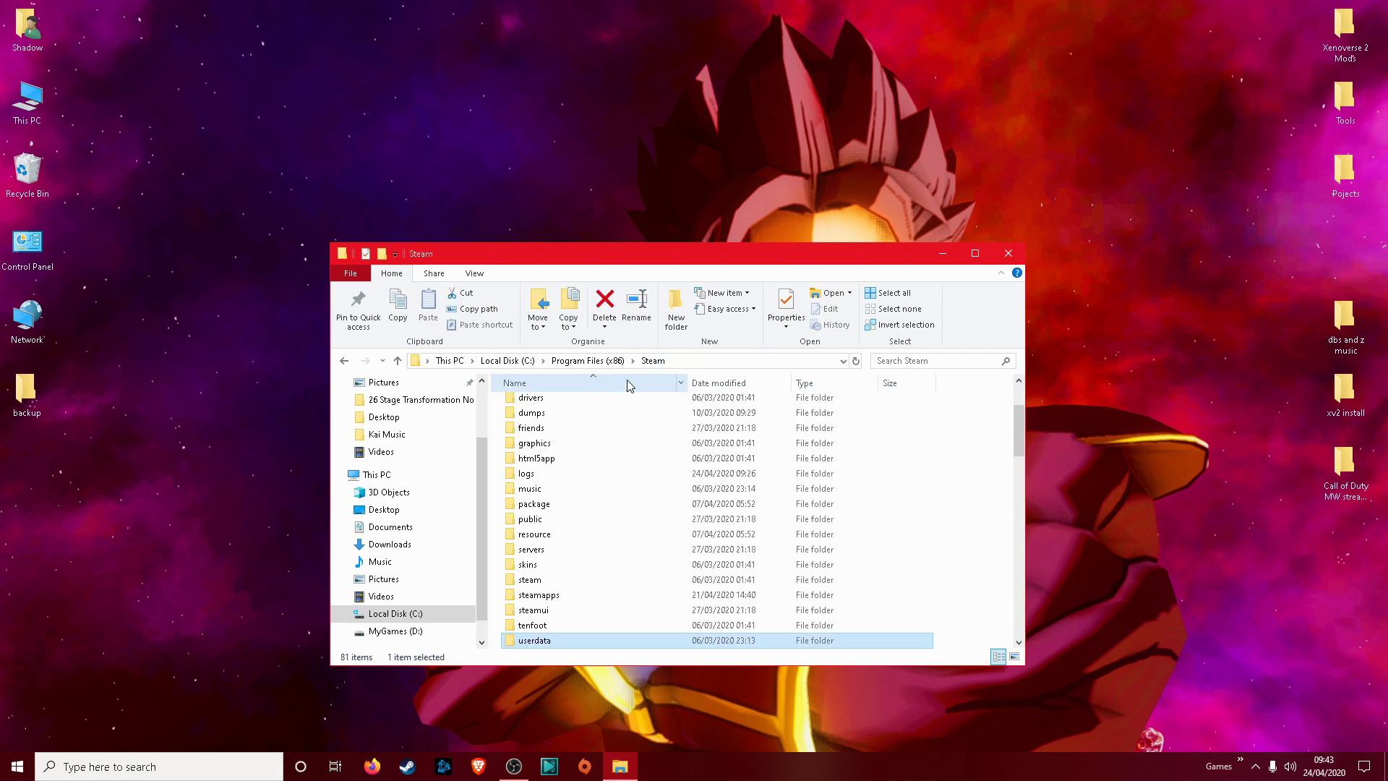
double_click(555, 642)
double_click(548, 402)
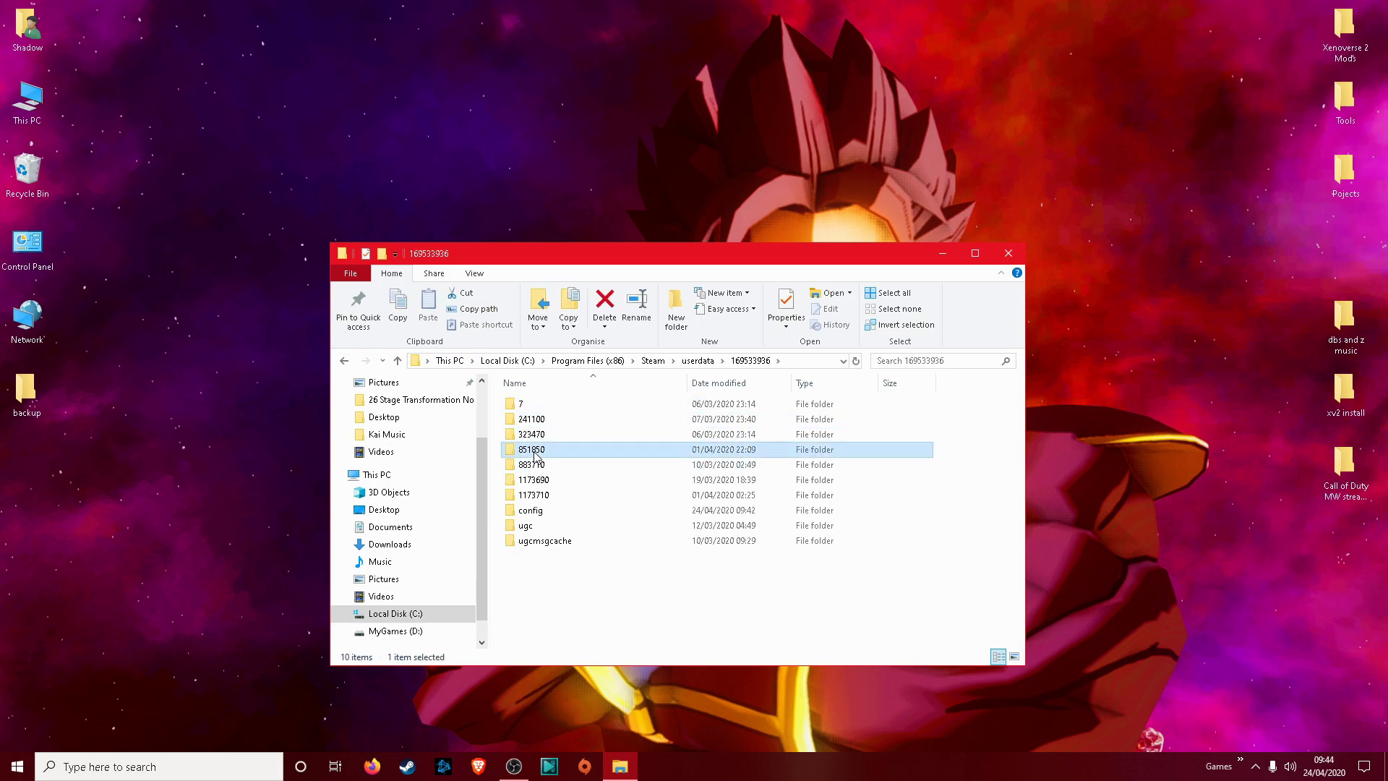
double_click(536, 451)
double_click(531, 405)
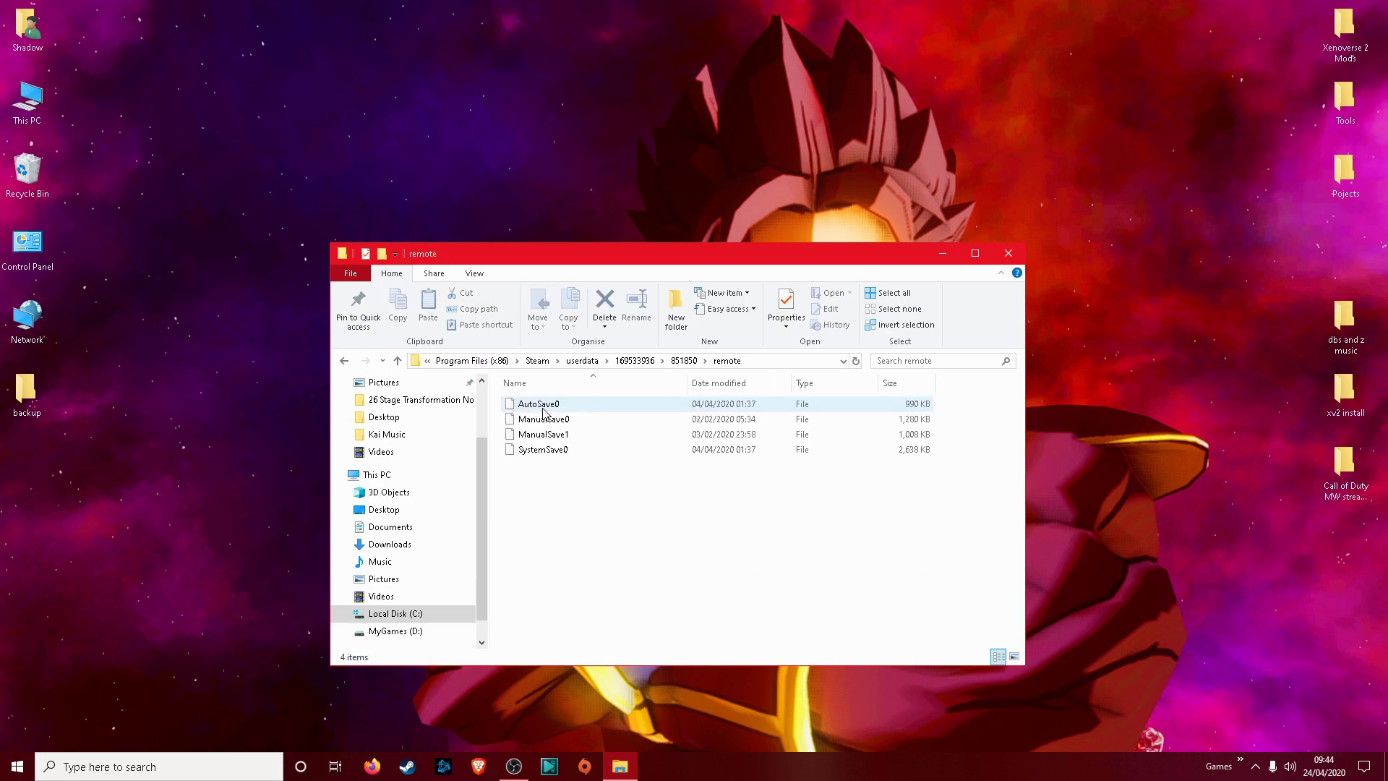
key("BackSpace")
key("BackSpace")
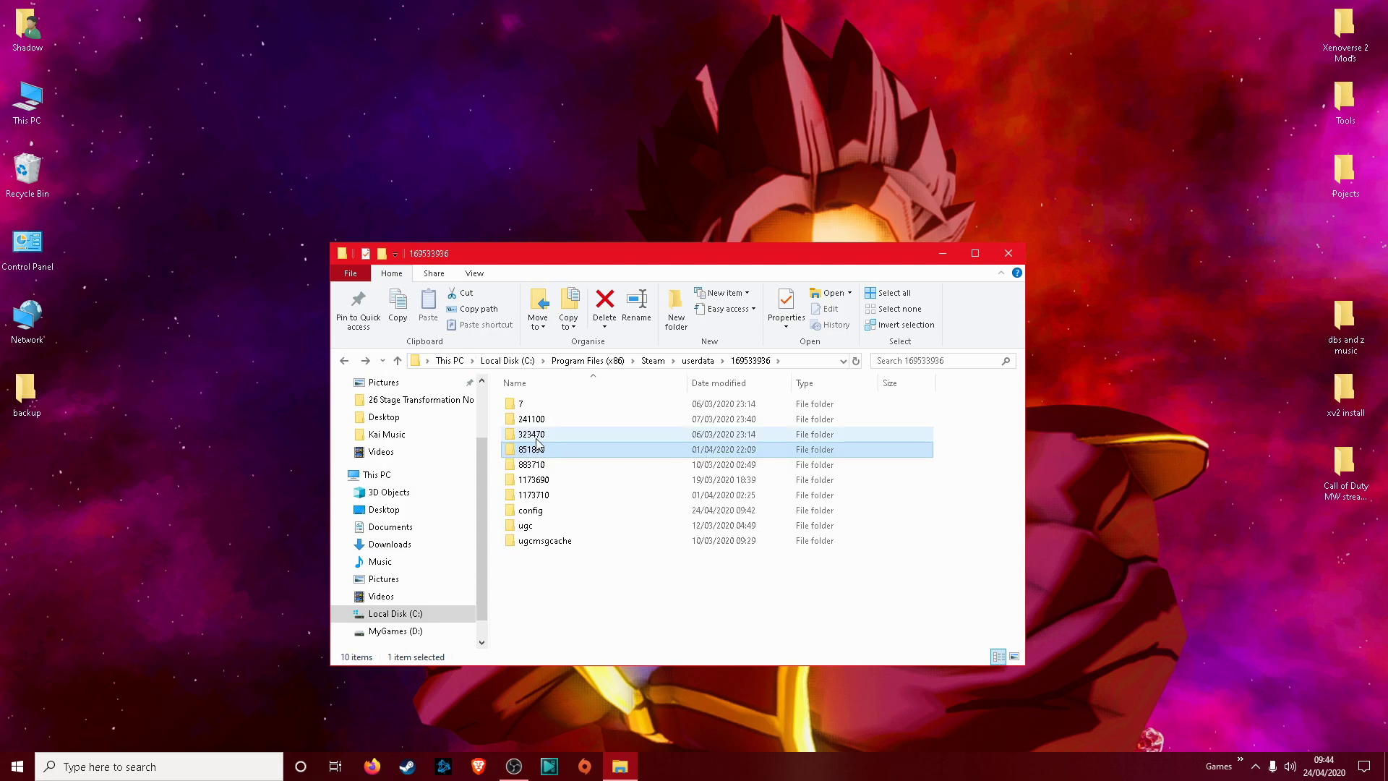
double_click(540, 435)
double_click(534, 405)
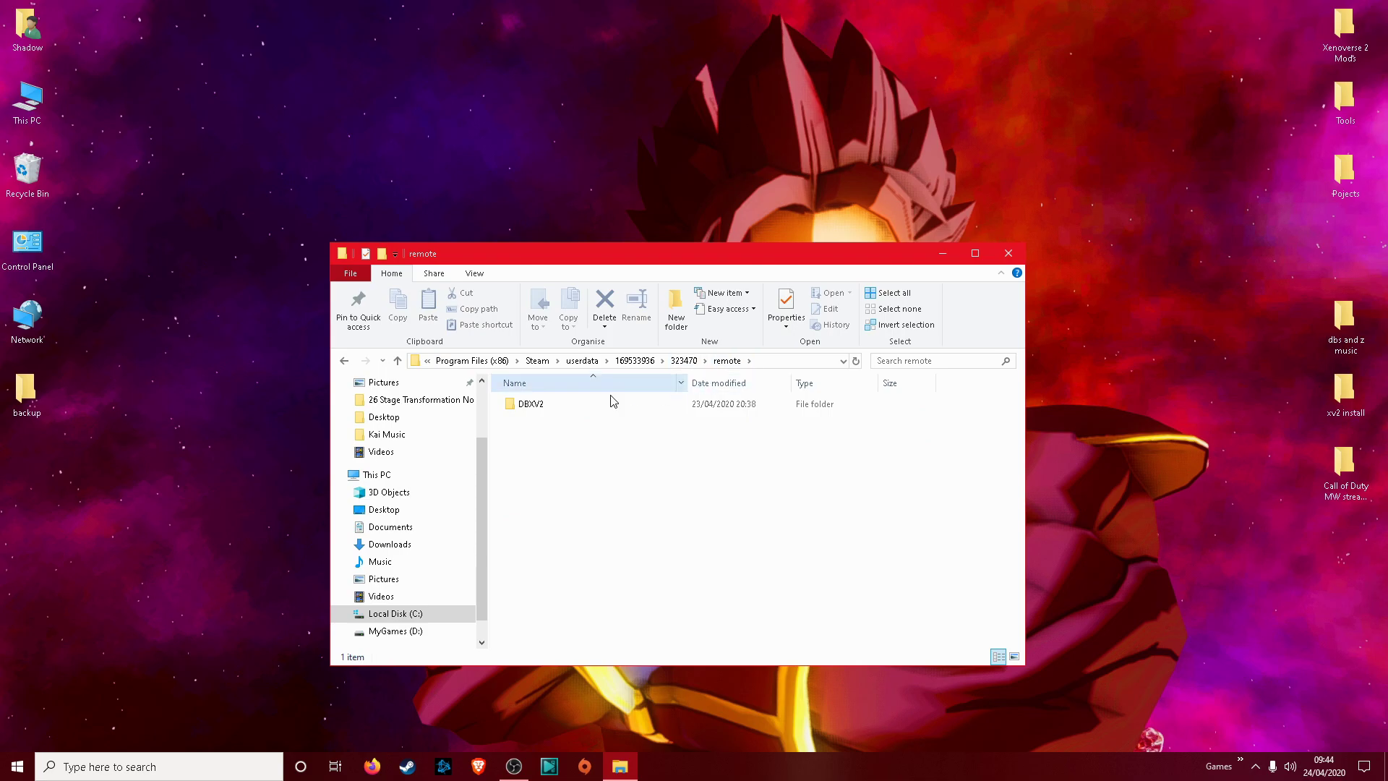
double_click(537, 407)
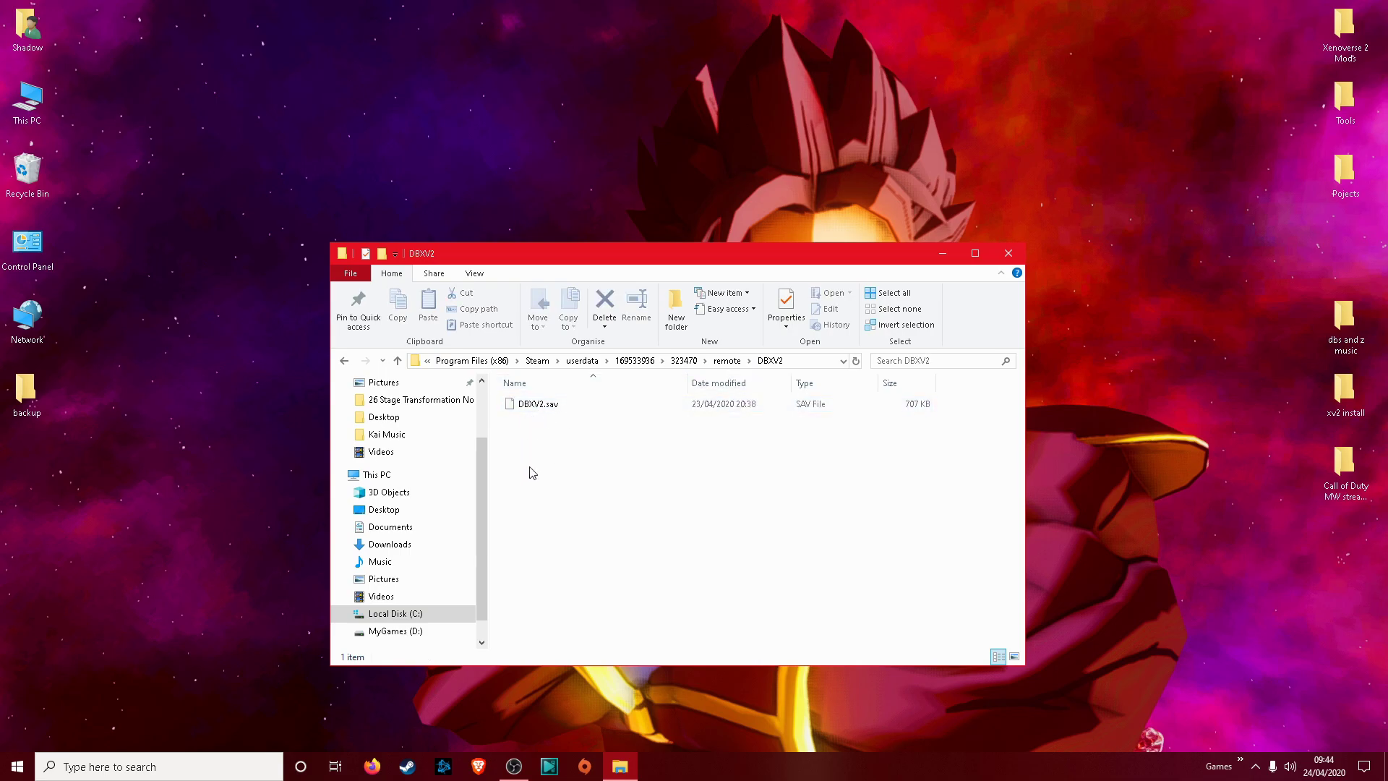
Step: Copy DBXV2.sav and paste it into the desktop backup folder, then return to the remote folder
left_click(534, 409)
right_click(535, 418)
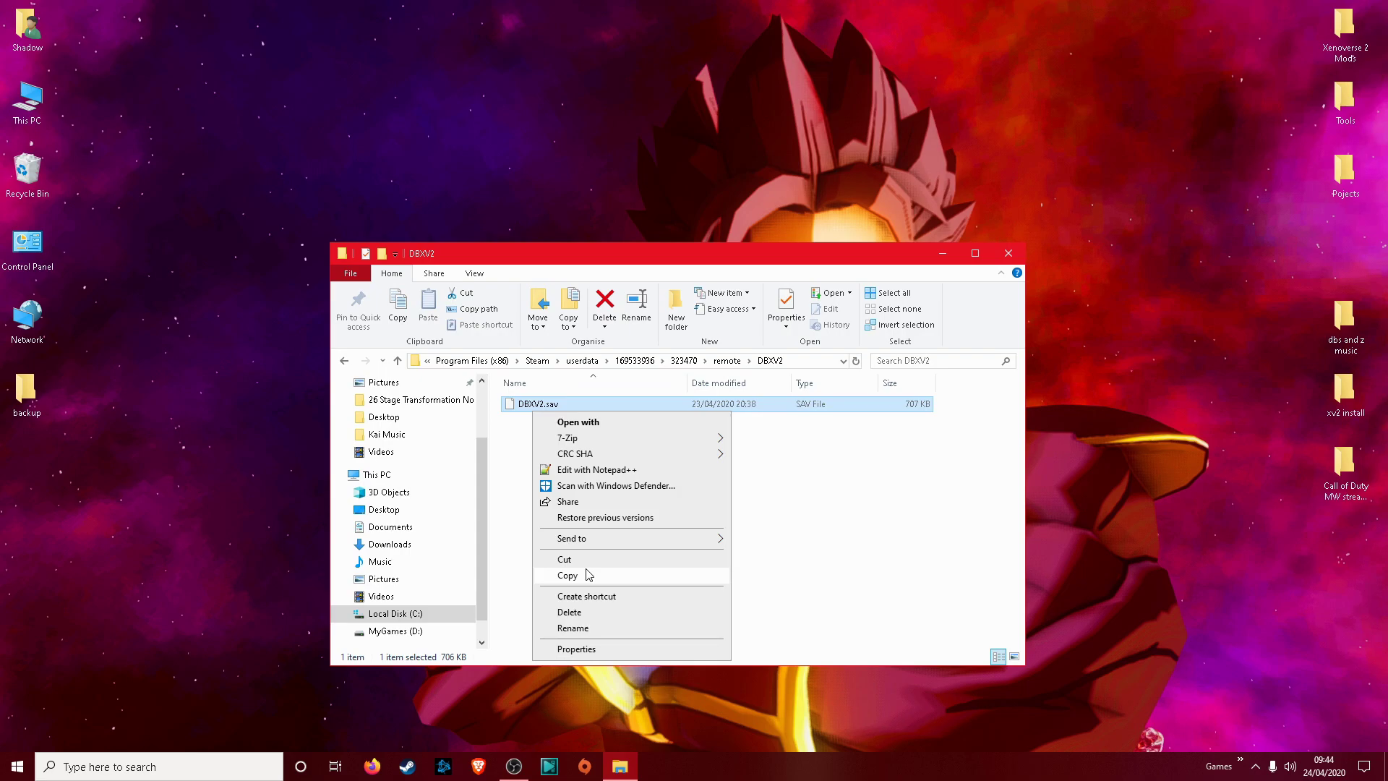
left_click(579, 570)
right_click(39, 412)
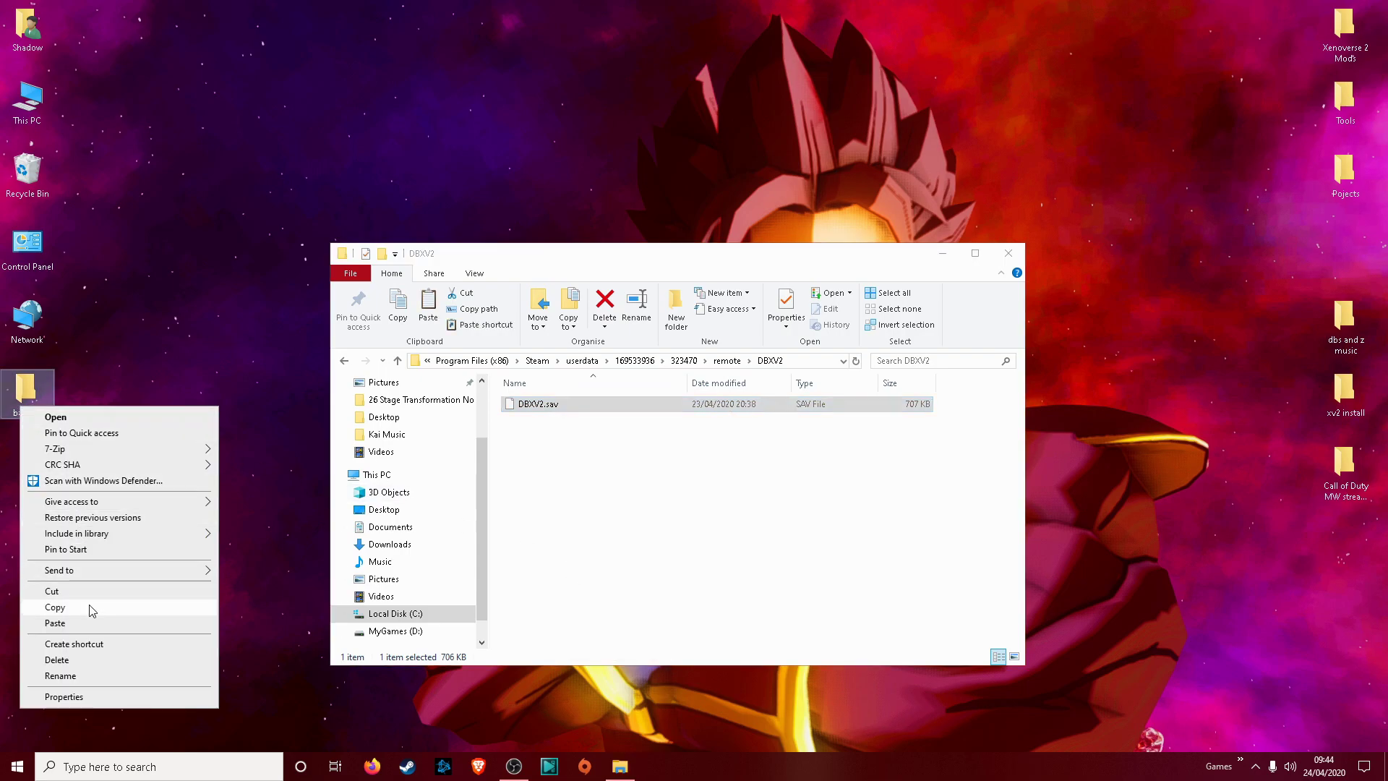
left_click(78, 620)
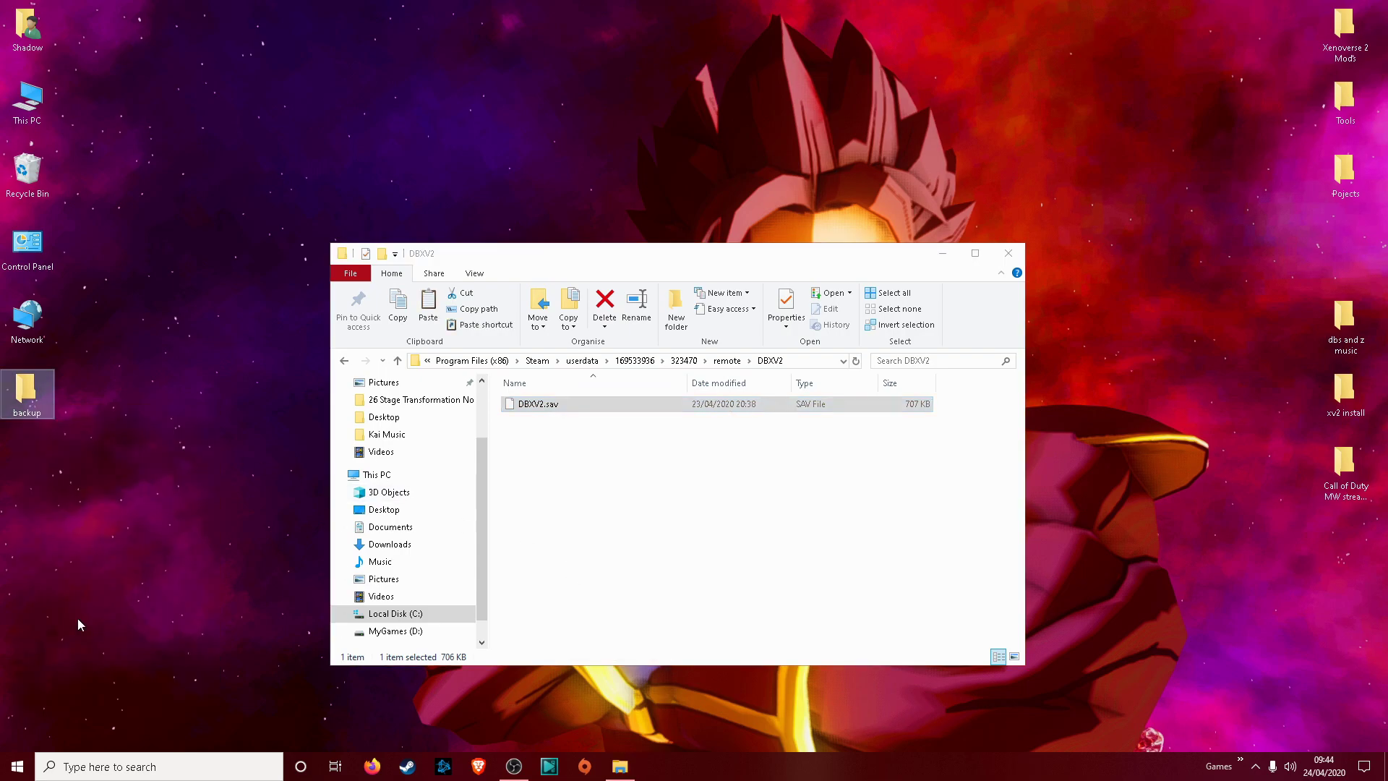
left_click(595, 545)
key("BackSpace")
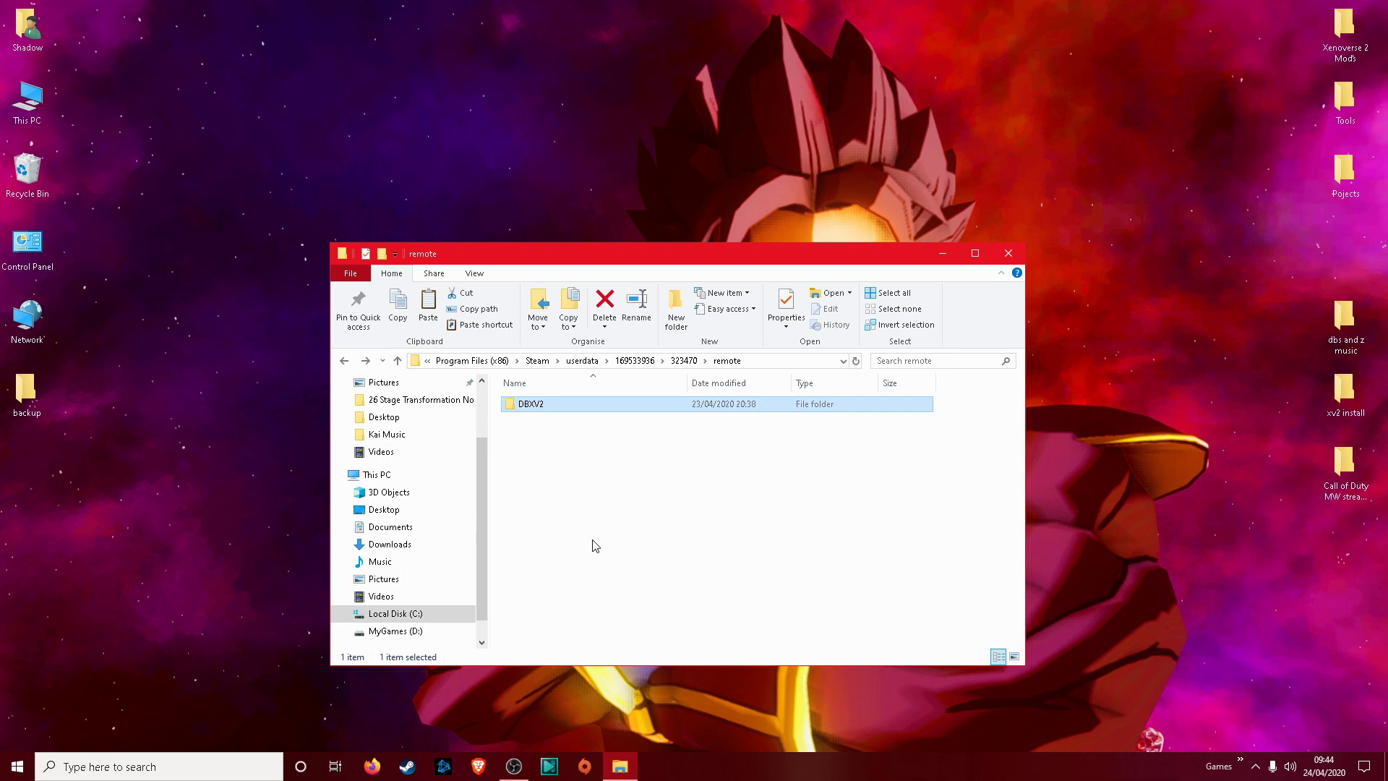
Step: Navigate to steamapps\common\DB Xenoverse 2 and delete its data folder
left_click(538, 360)
scroll(546, 504, "down", 2)
double_click(546, 504)
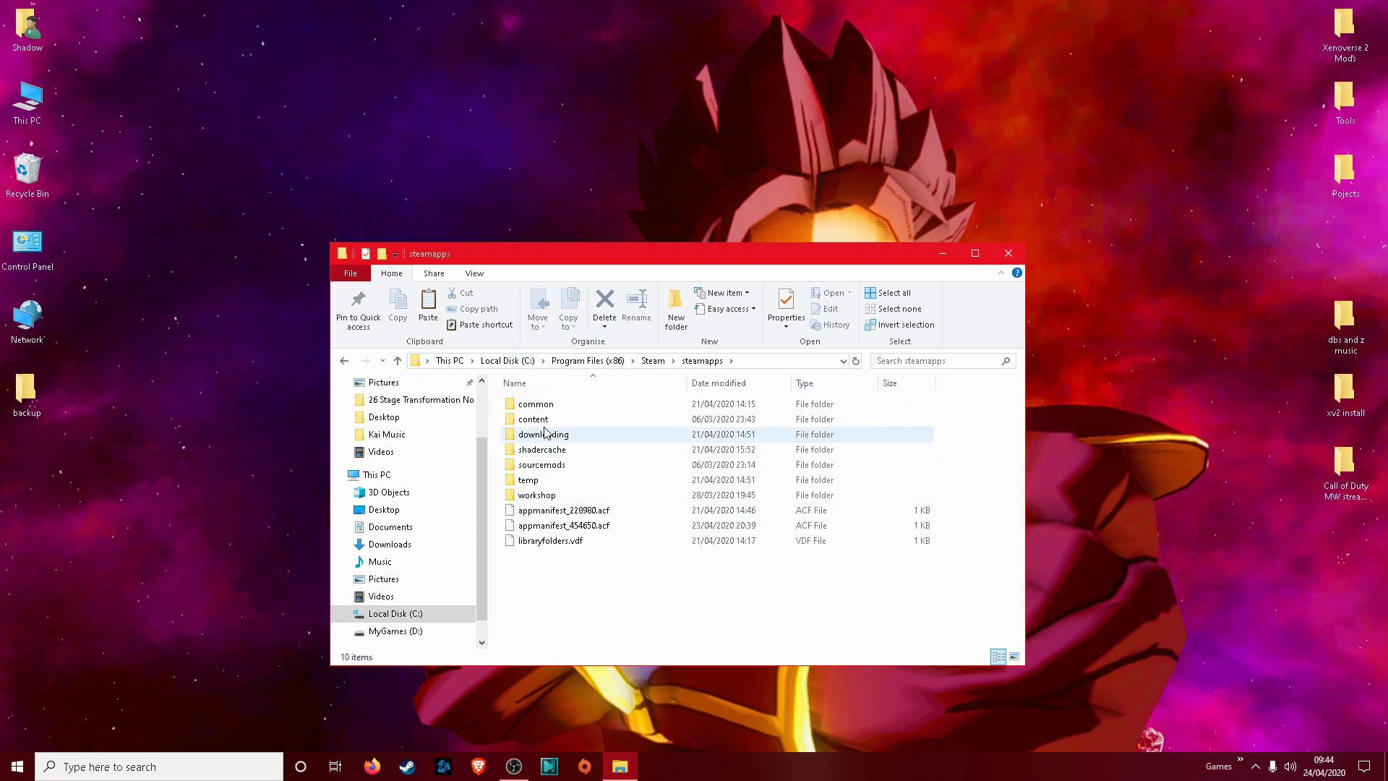
double_click(543, 406)
double_click(543, 407)
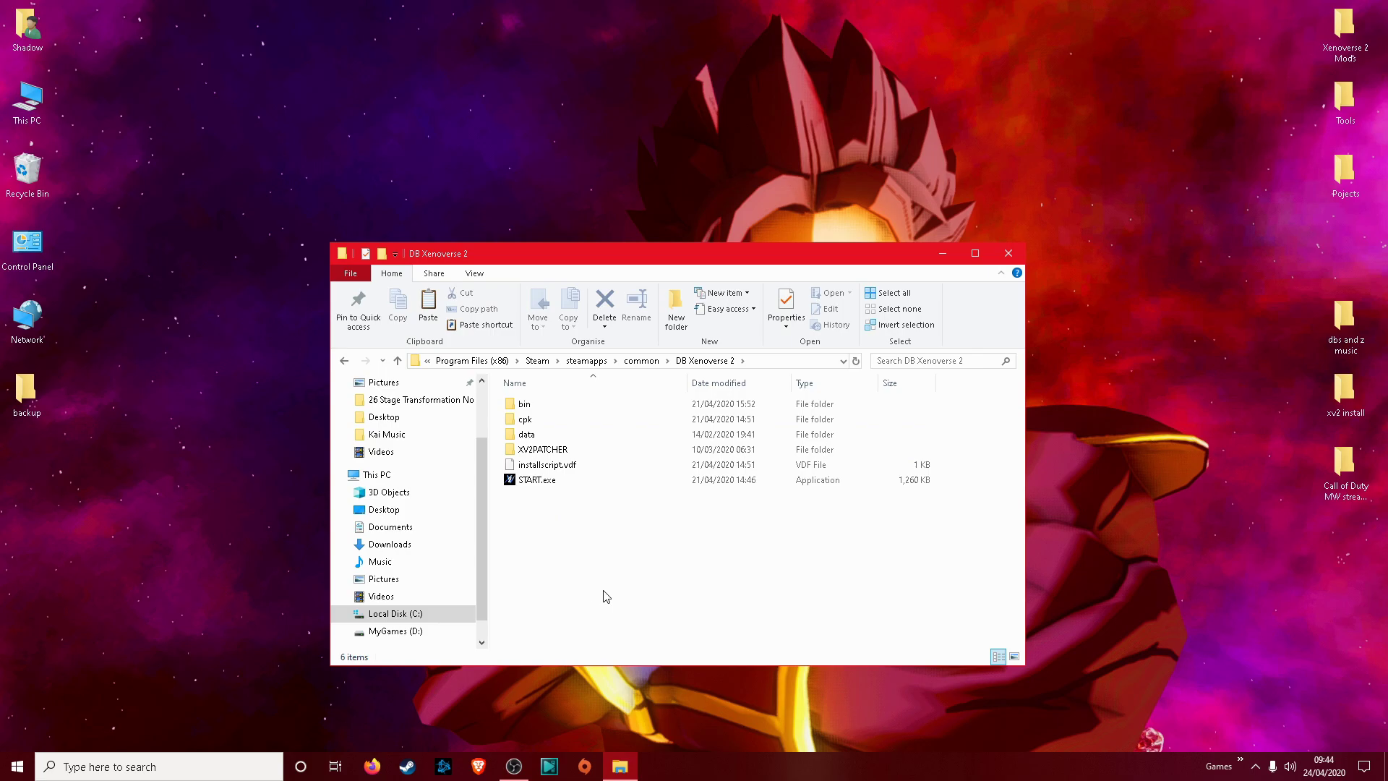
left_click(529, 436)
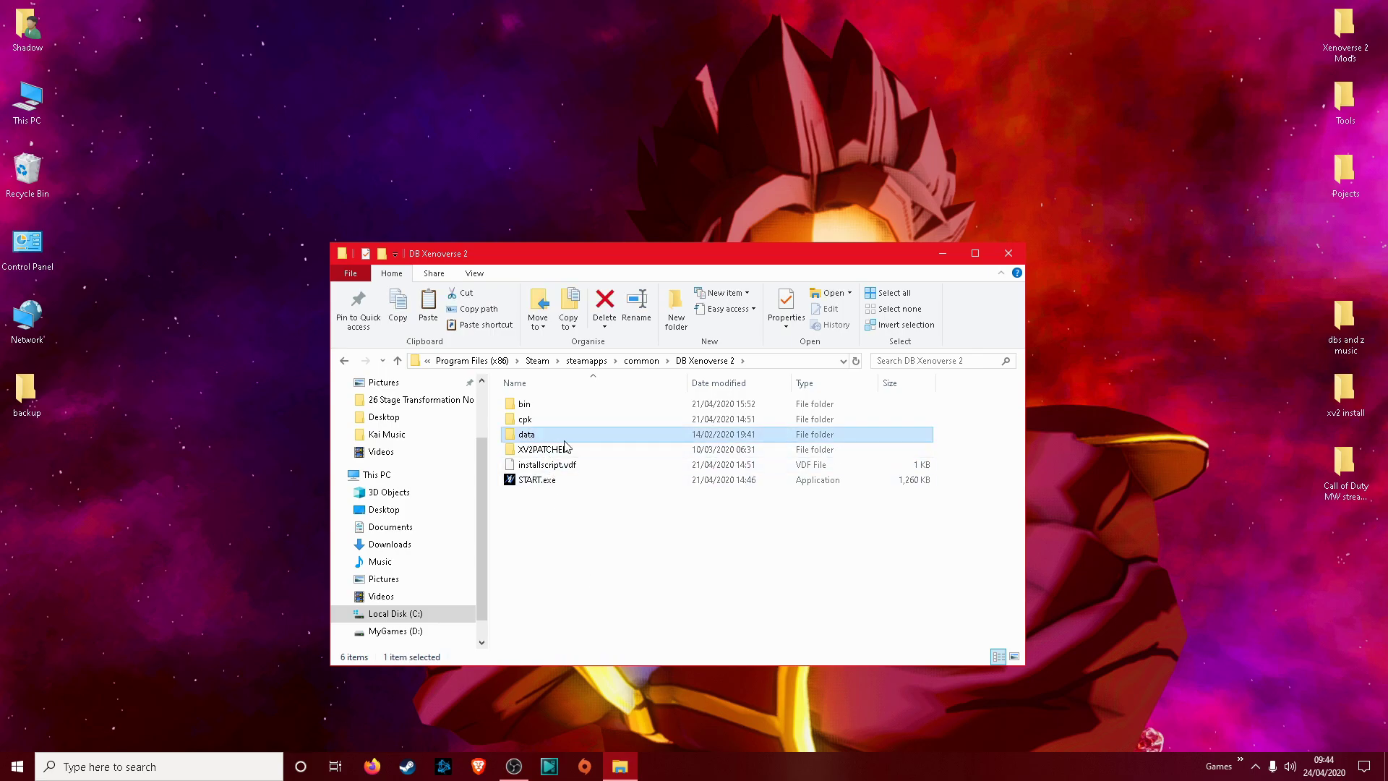
key("Delete")
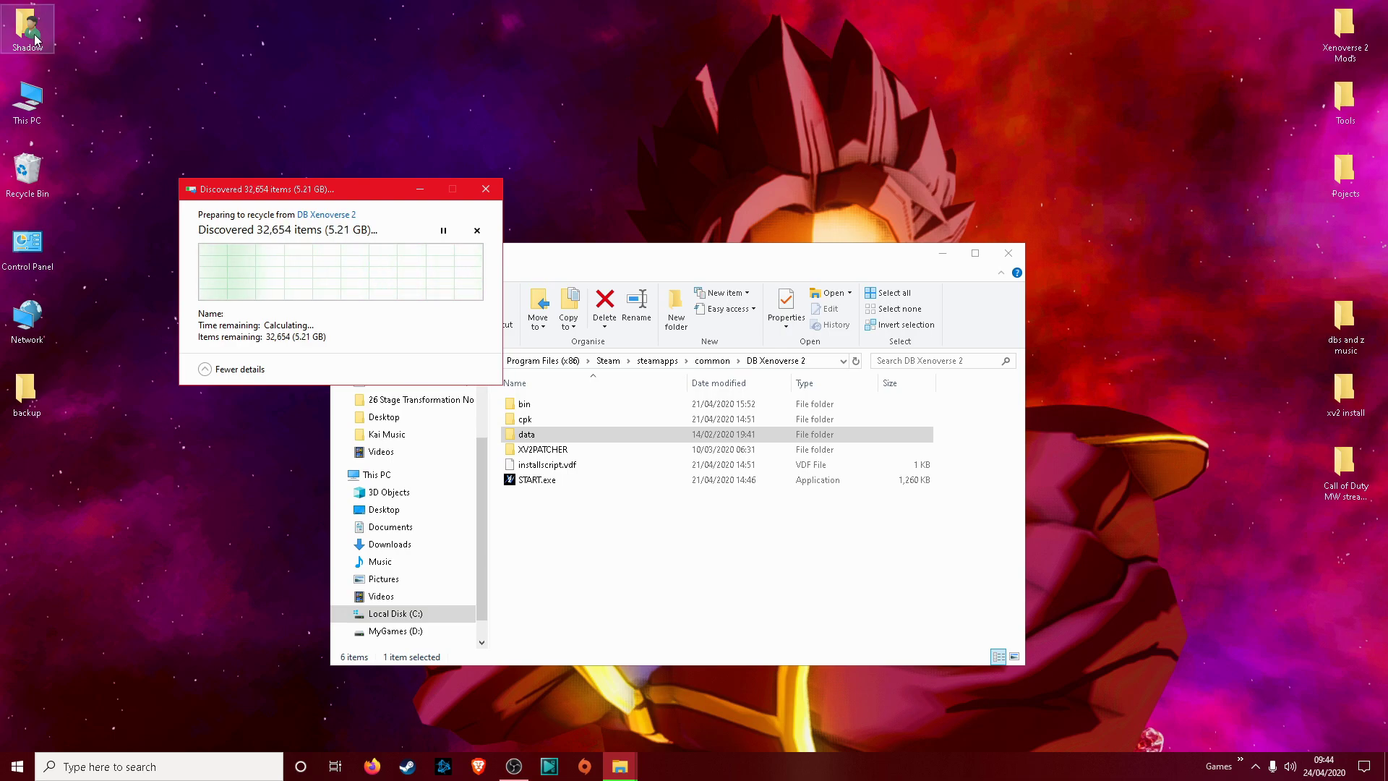
Step: Move the recycling progress box aside and open AppData\Roaming from the user folder
left_click_drag(362, 194, 320, 63)
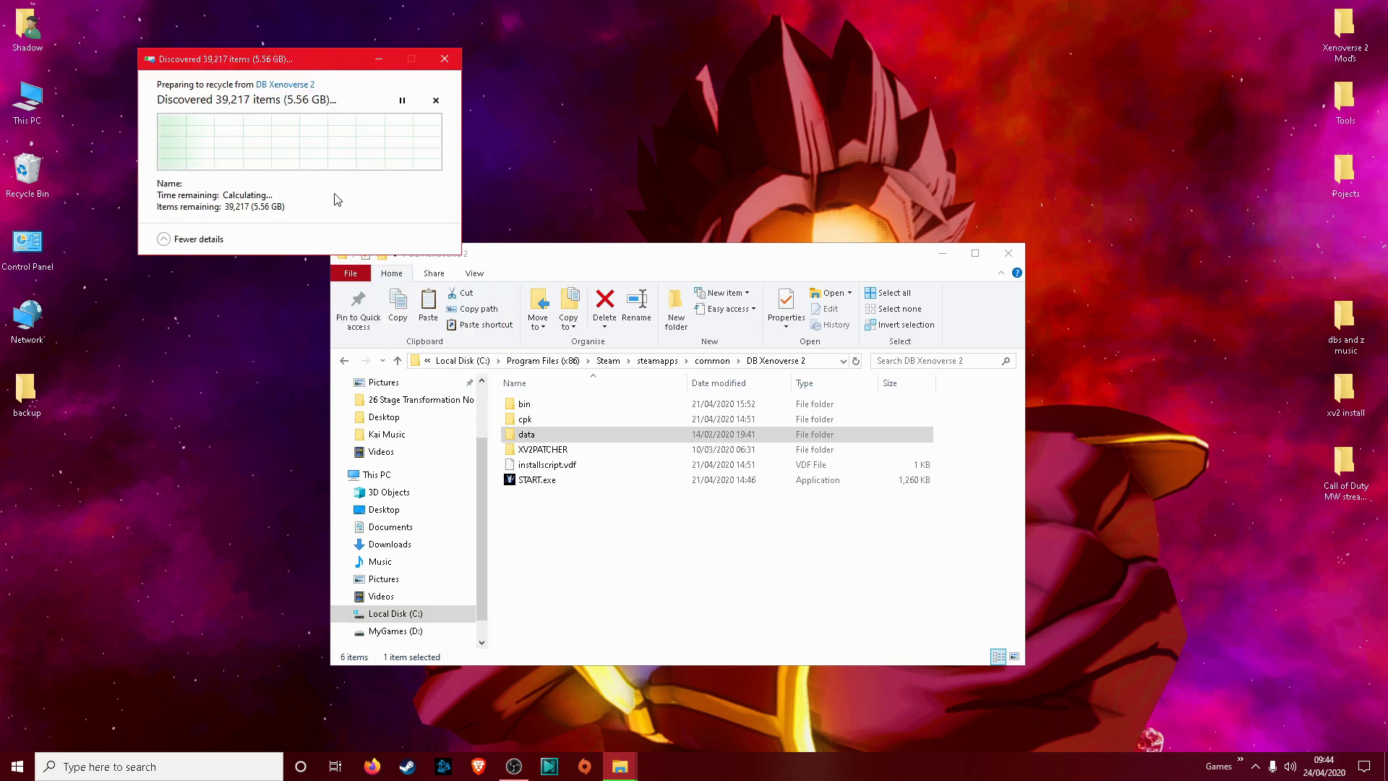
double_click(32, 51)
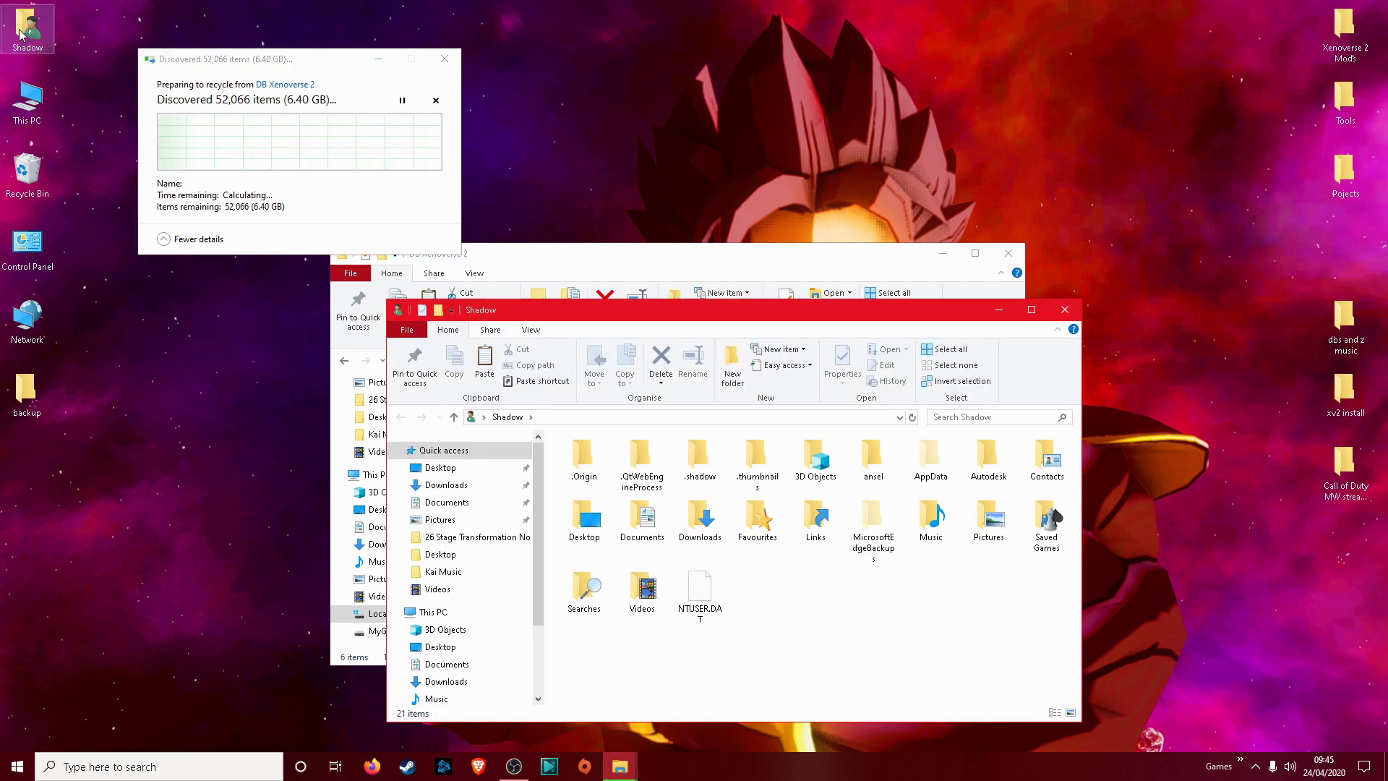
double_click(931, 478)
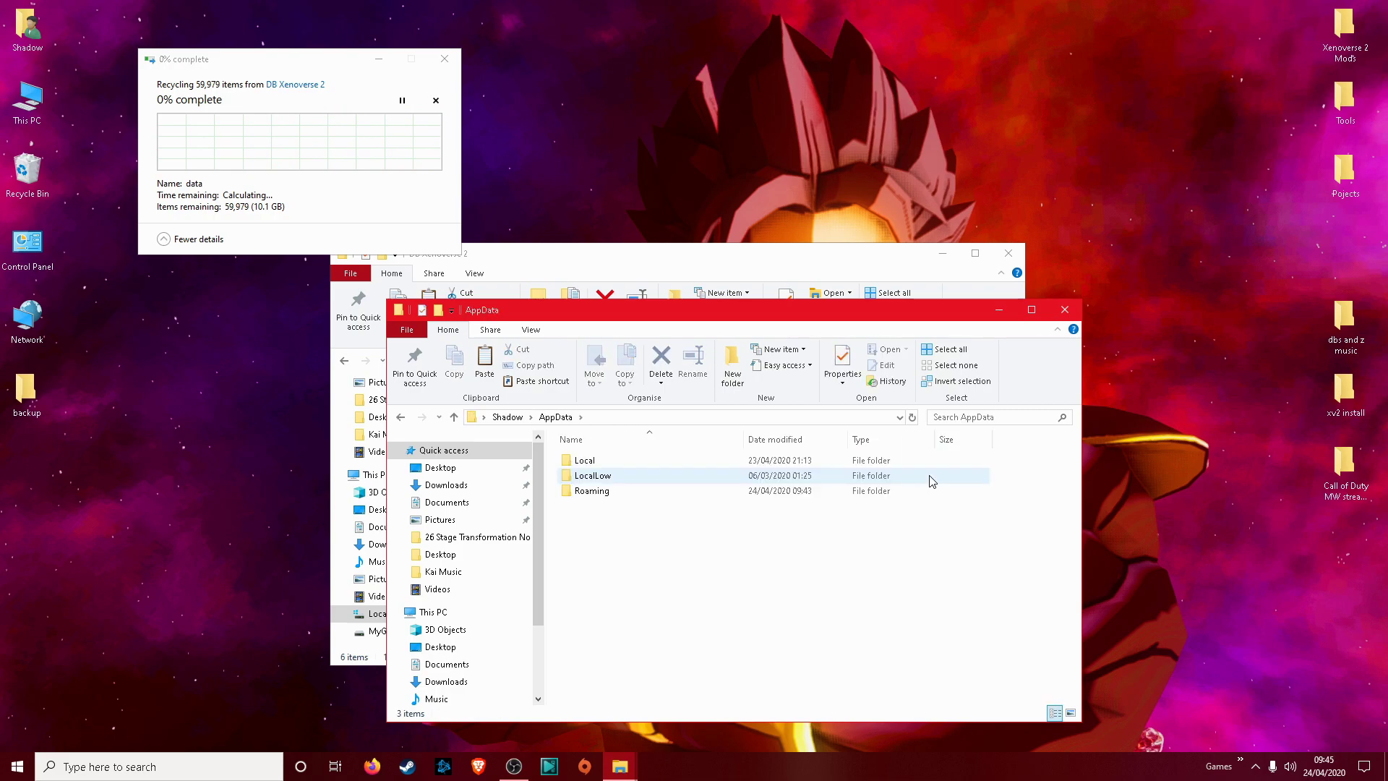
left_click(587, 497)
double_click(587, 492)
scroll(604, 534, "down", 1)
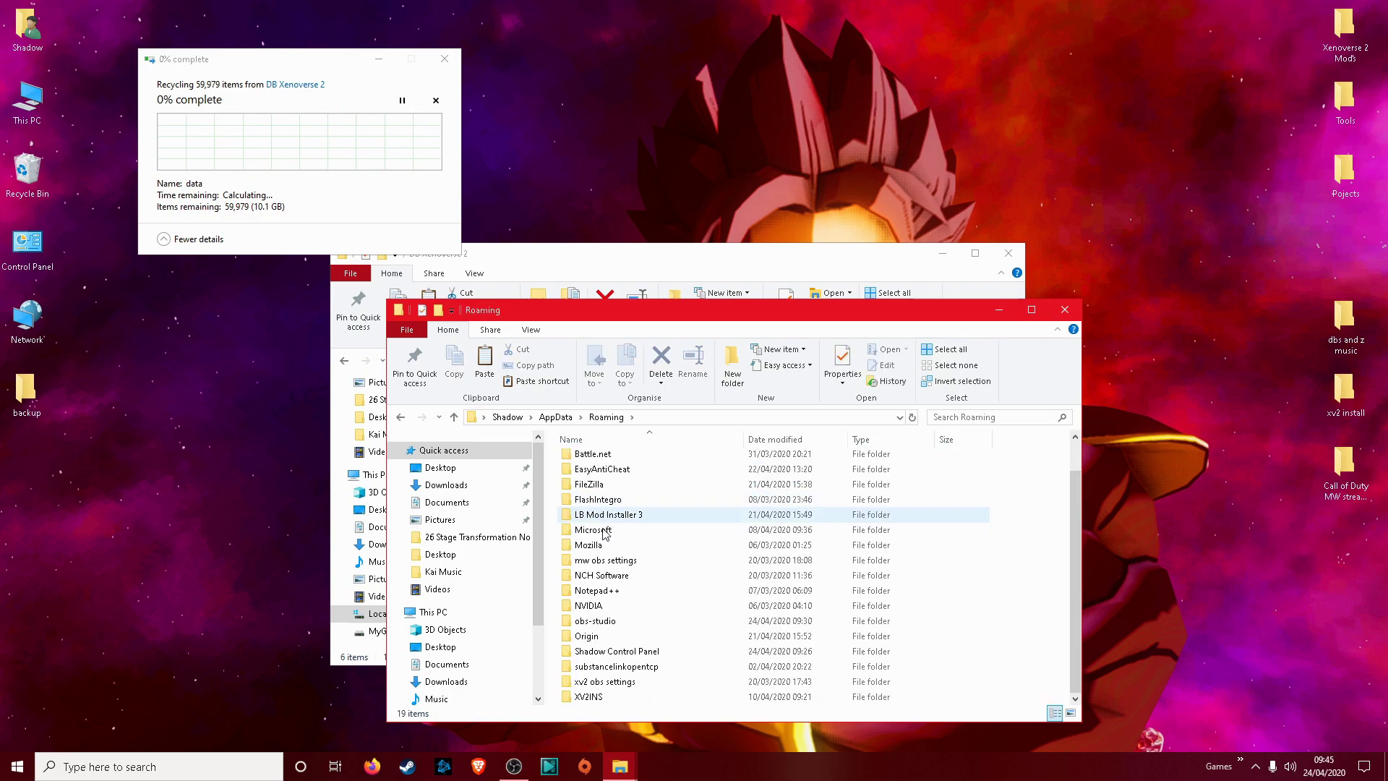
Step: Delete the XV2INS folder and place the Roaming and DB Xenoverse 2 windows side by side
left_click(590, 697)
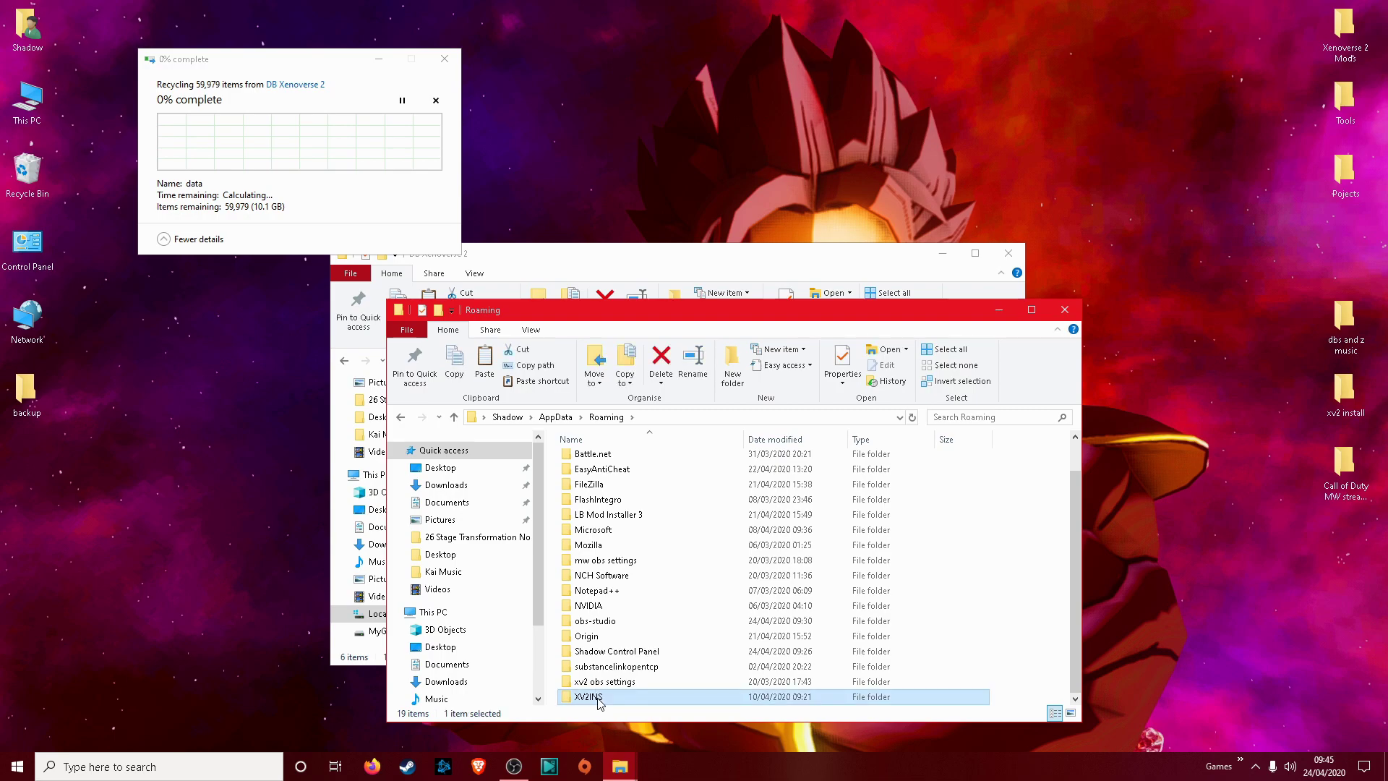
key("Delete")
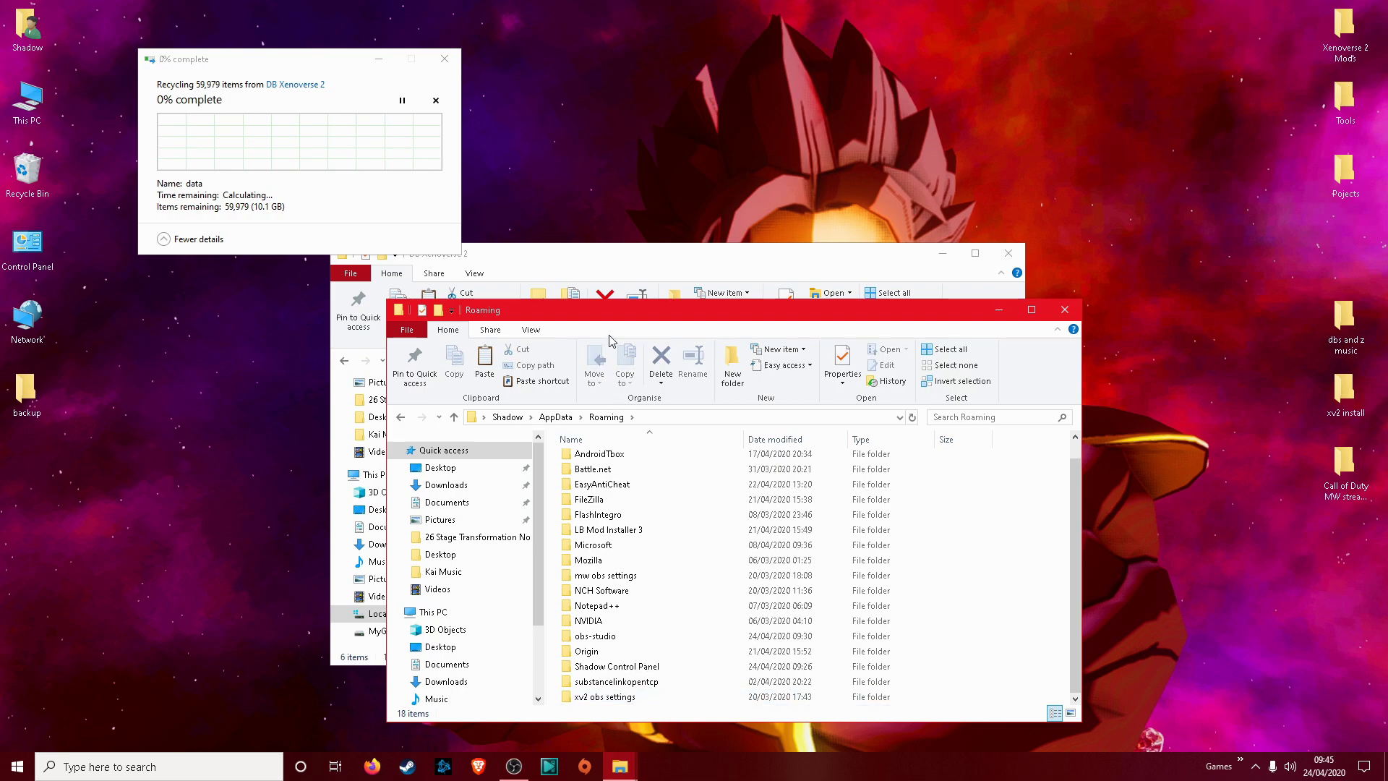
left_click_drag(600, 318, 1029, 280)
left_click_drag(715, 259, 492, 280)
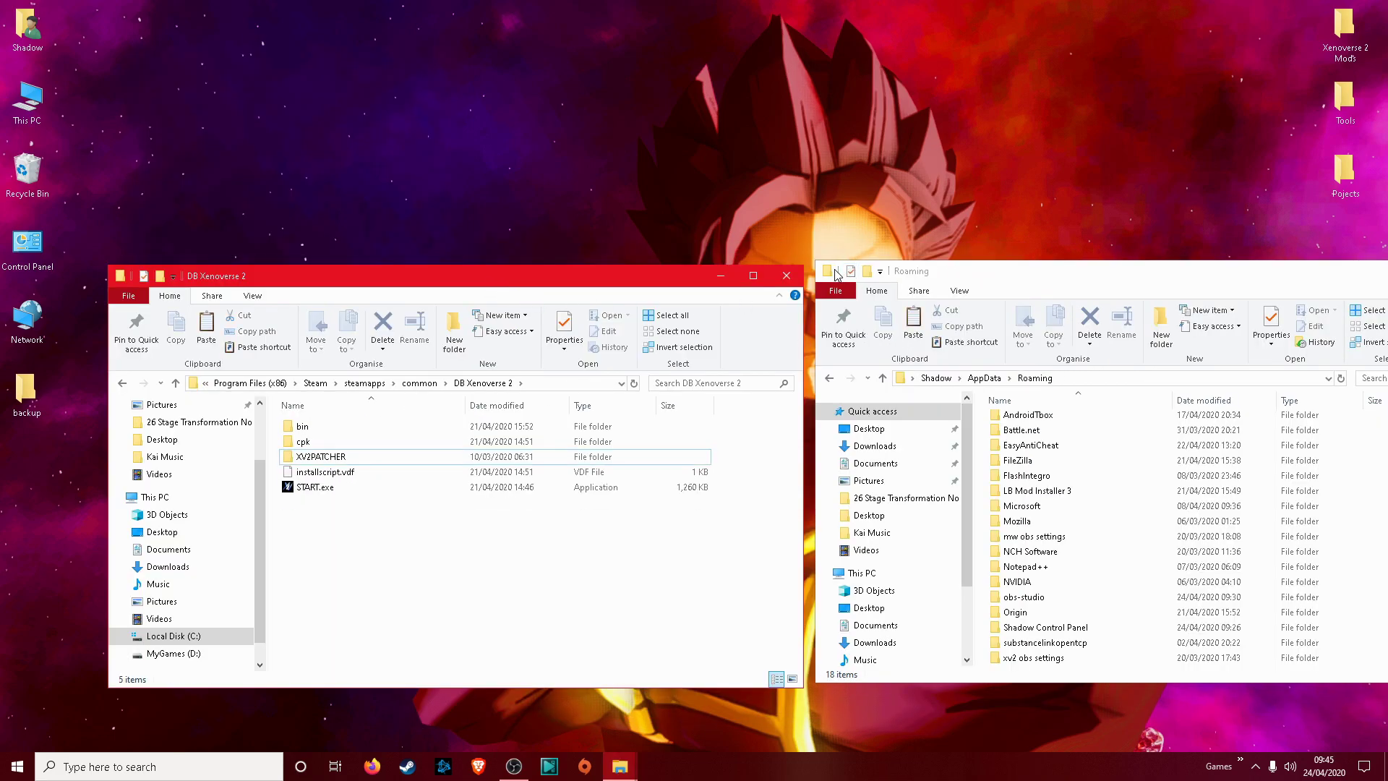
Step: Open the backup's data.zip in 7-Zip and drag its data folder into the DB Xenoverse 2 window
left_click_drag(645, 282, 667, 204)
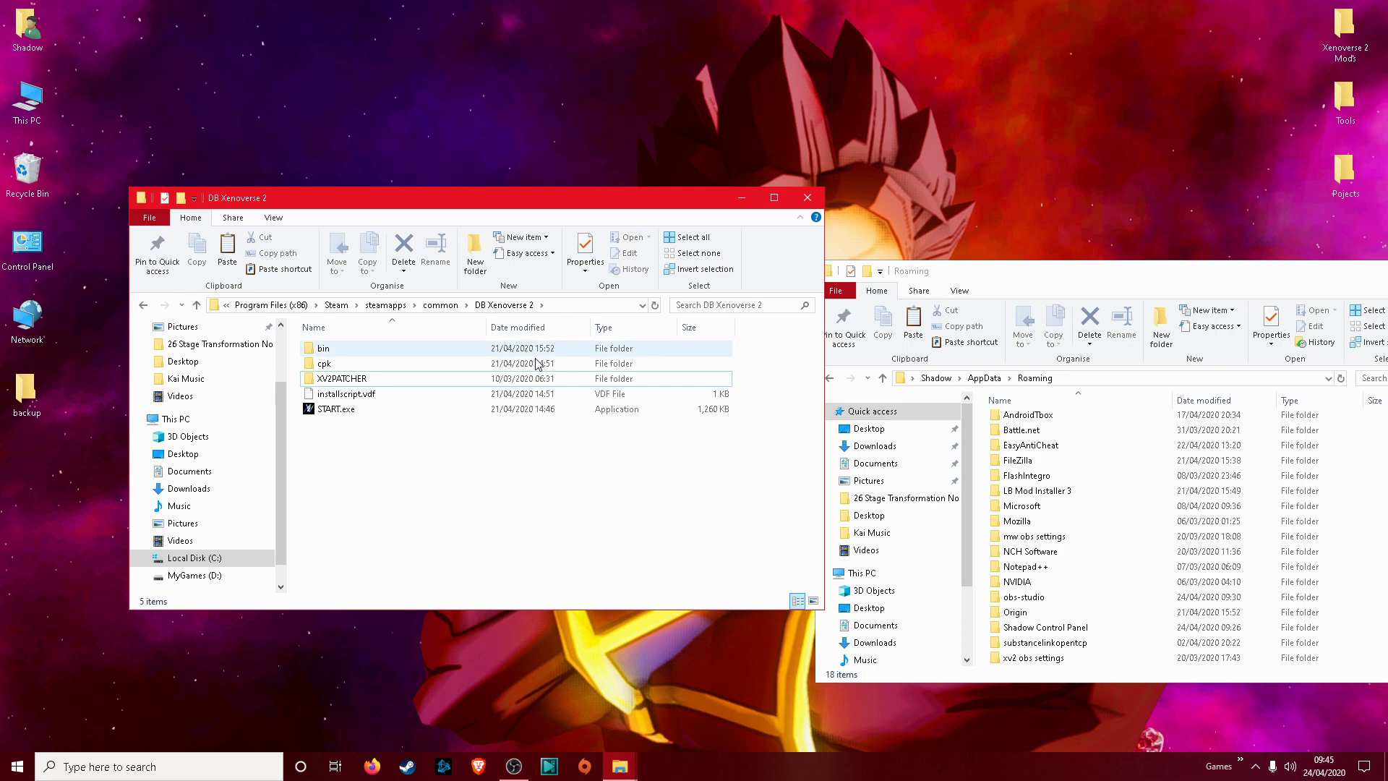
double_click(25, 396)
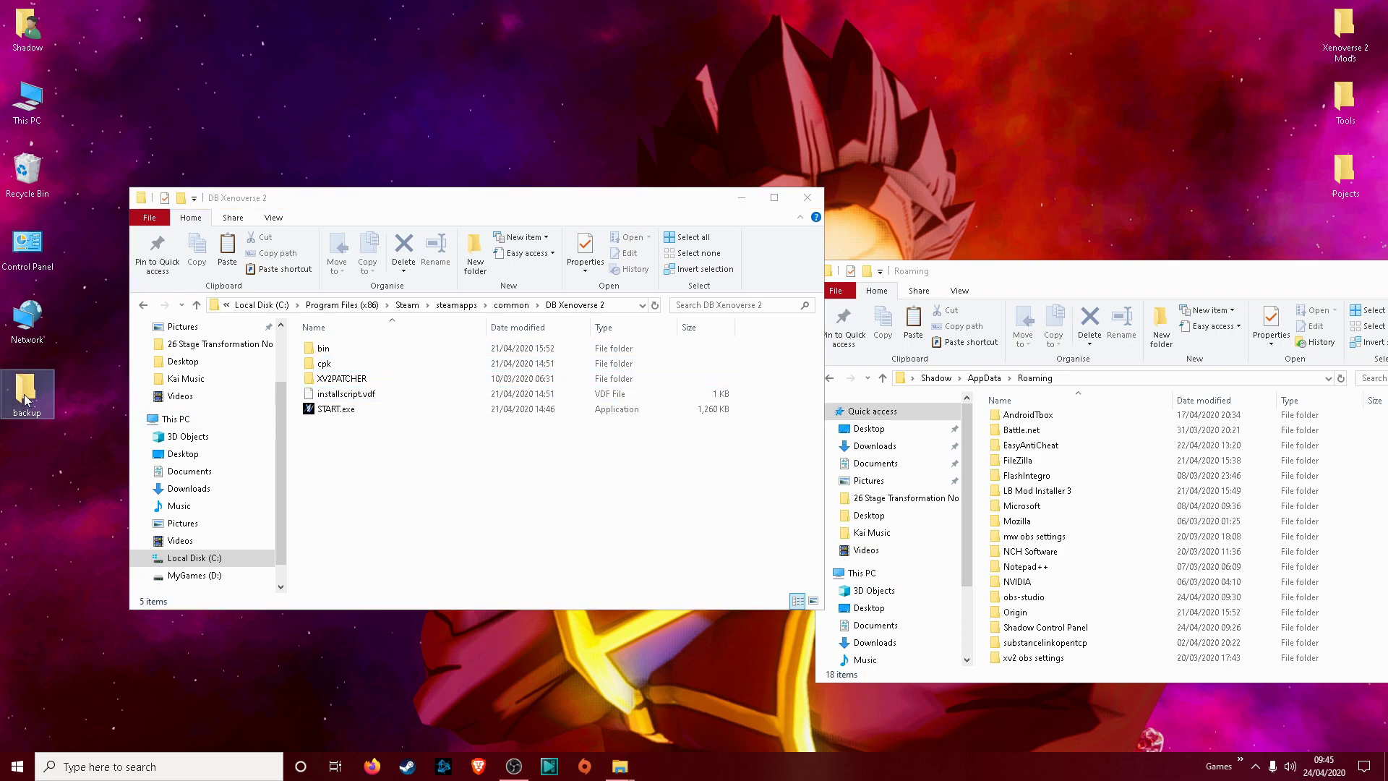
left_click_drag(324, 230, 818, 340)
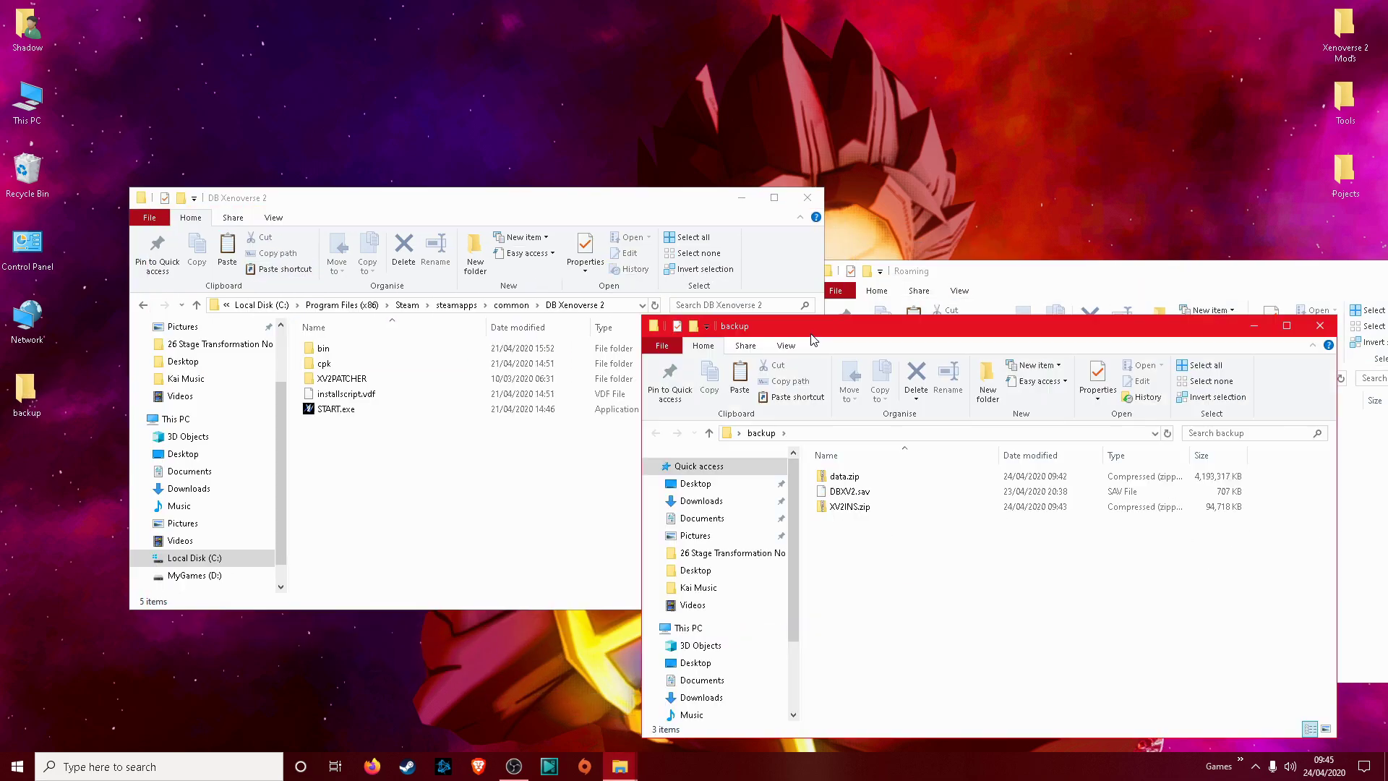
right_click(843, 474)
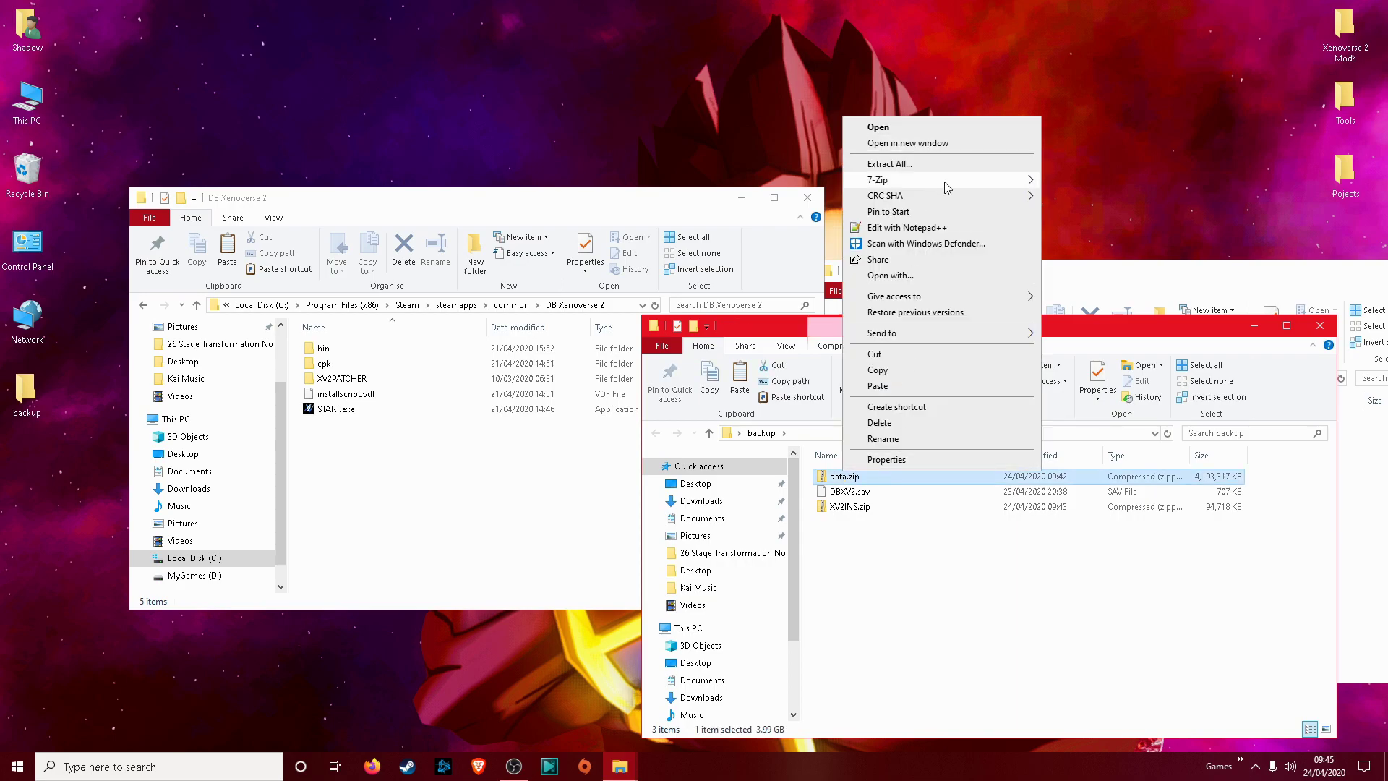
mouse_move(947, 182)
left_click(1075, 185)
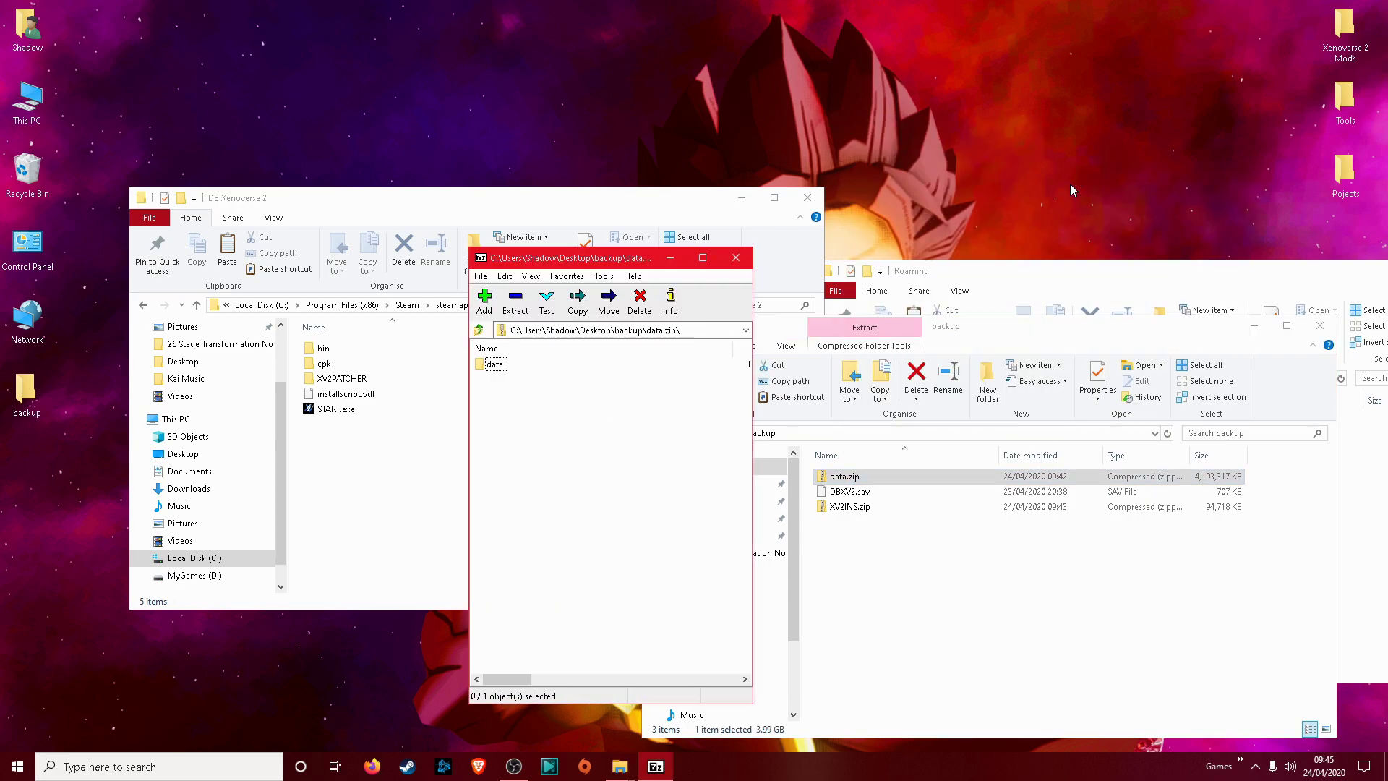
left_click_drag(498, 374, 379, 495)
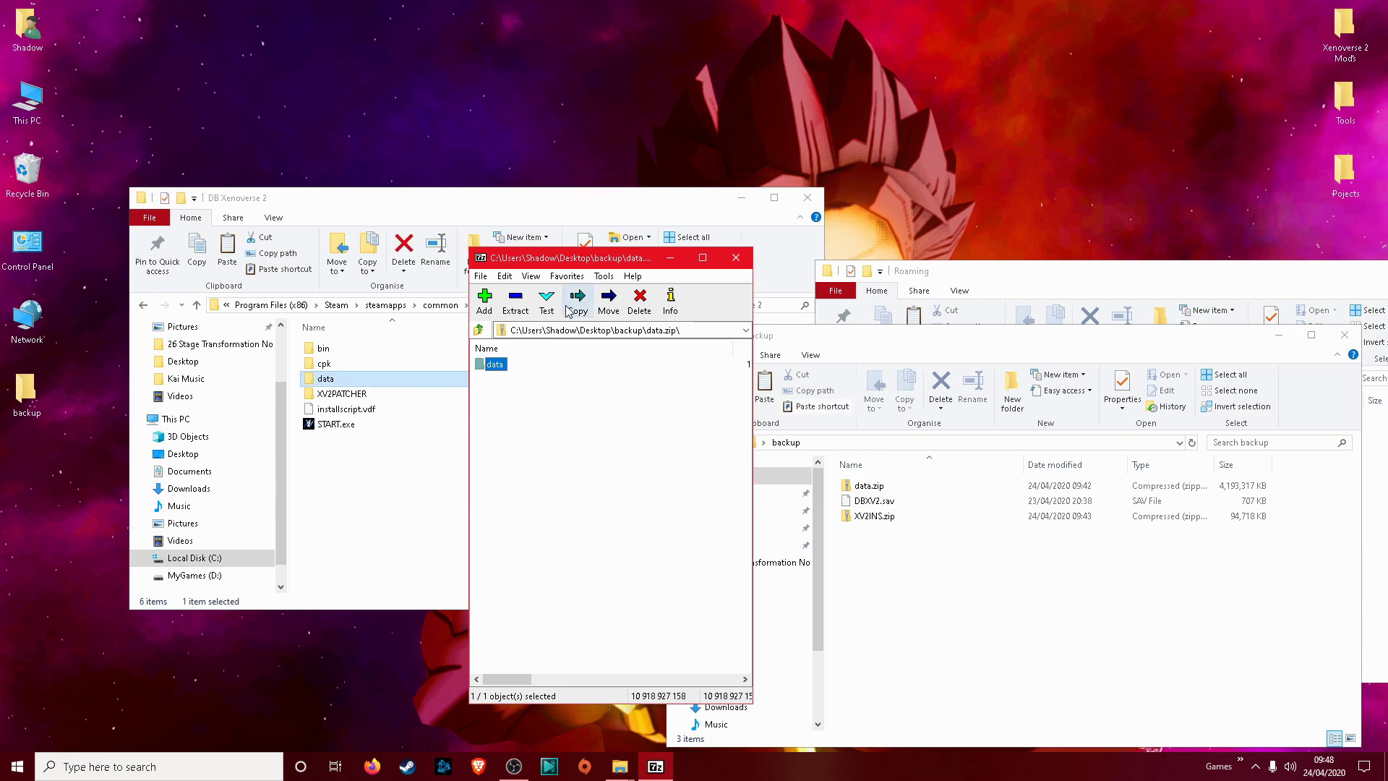
mouse_move(575, 262)
left_mouse_down()
mouse_move(483, 266)
mouse_move(588, 272)
left_mouse_up()
left_click(387, 505)
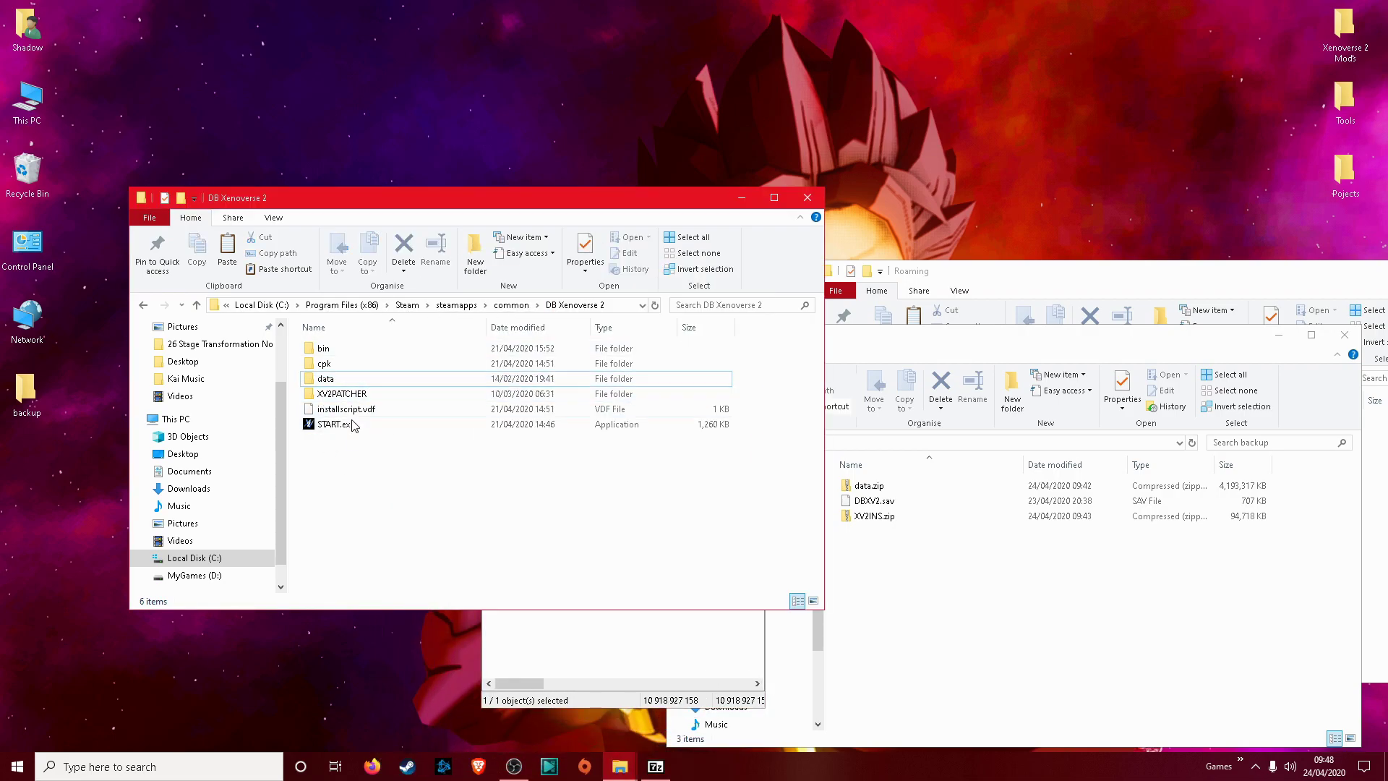
Step: Close the data.zip 7-Zip window and the DB Xenoverse 2 window, moving the backup window upper left
left_click(600, 629)
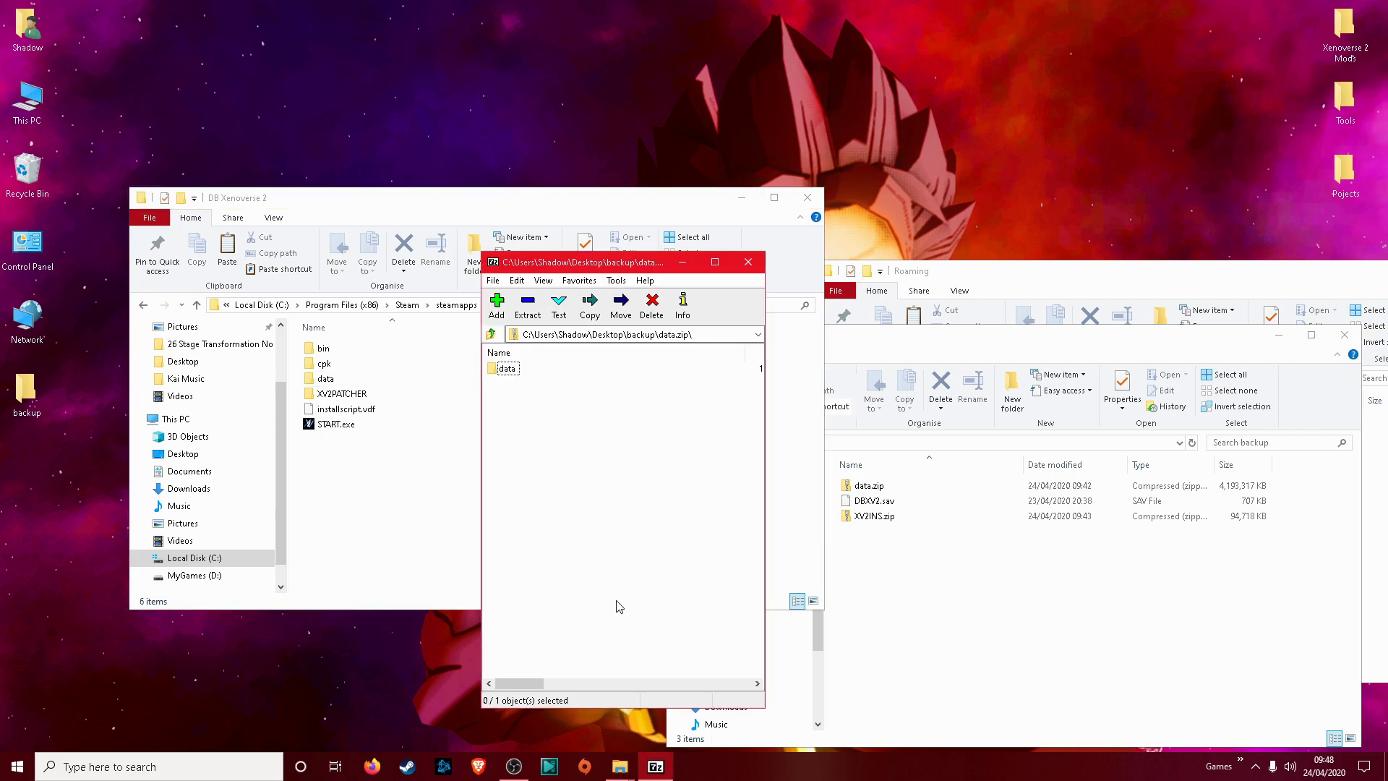
left_click(746, 269)
left_click_drag(688, 211, 488, 211)
left_click(611, 197)
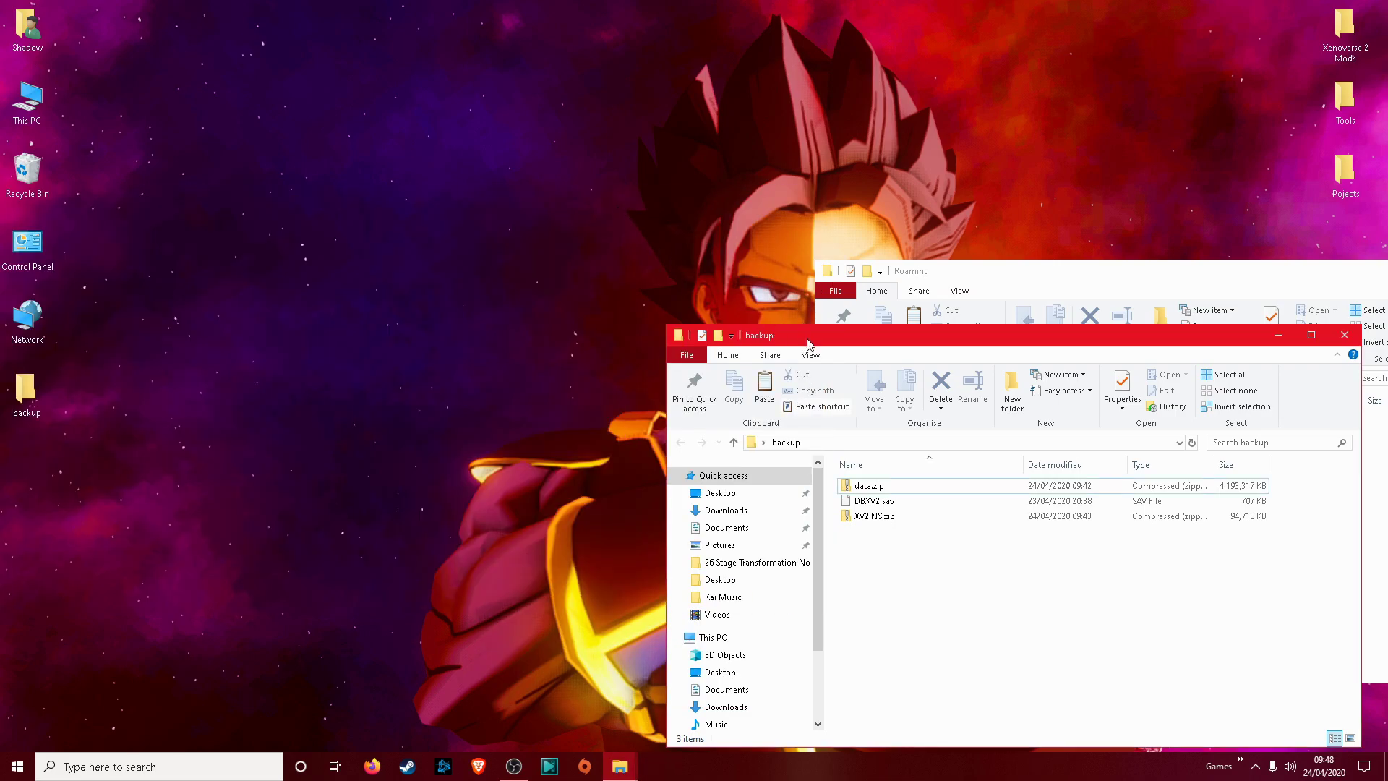
left_click_drag(806, 336, 253, 243)
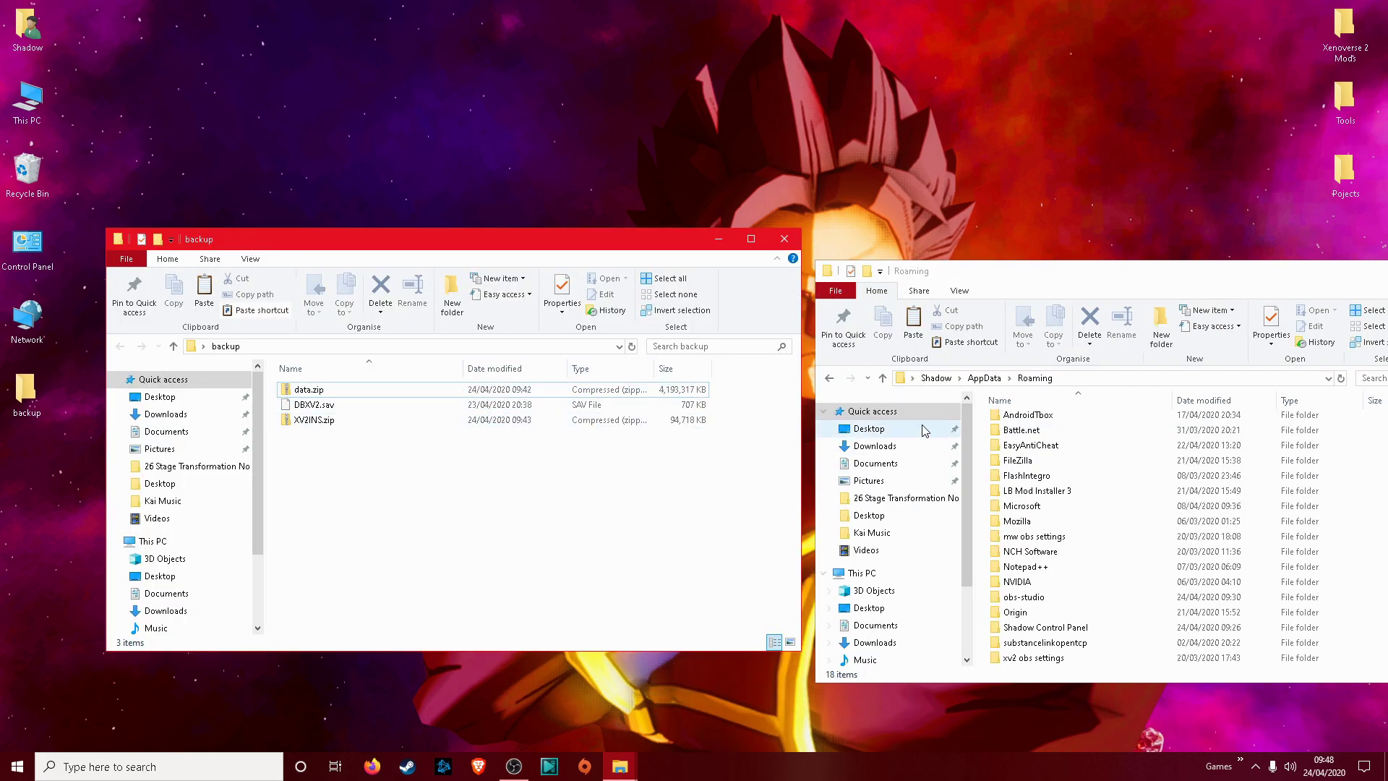
Step: Extract XV2INS from XV2INS.zip into Roaming via 7-Zip, then close 7-Zip and the backup window
right_click(311, 420)
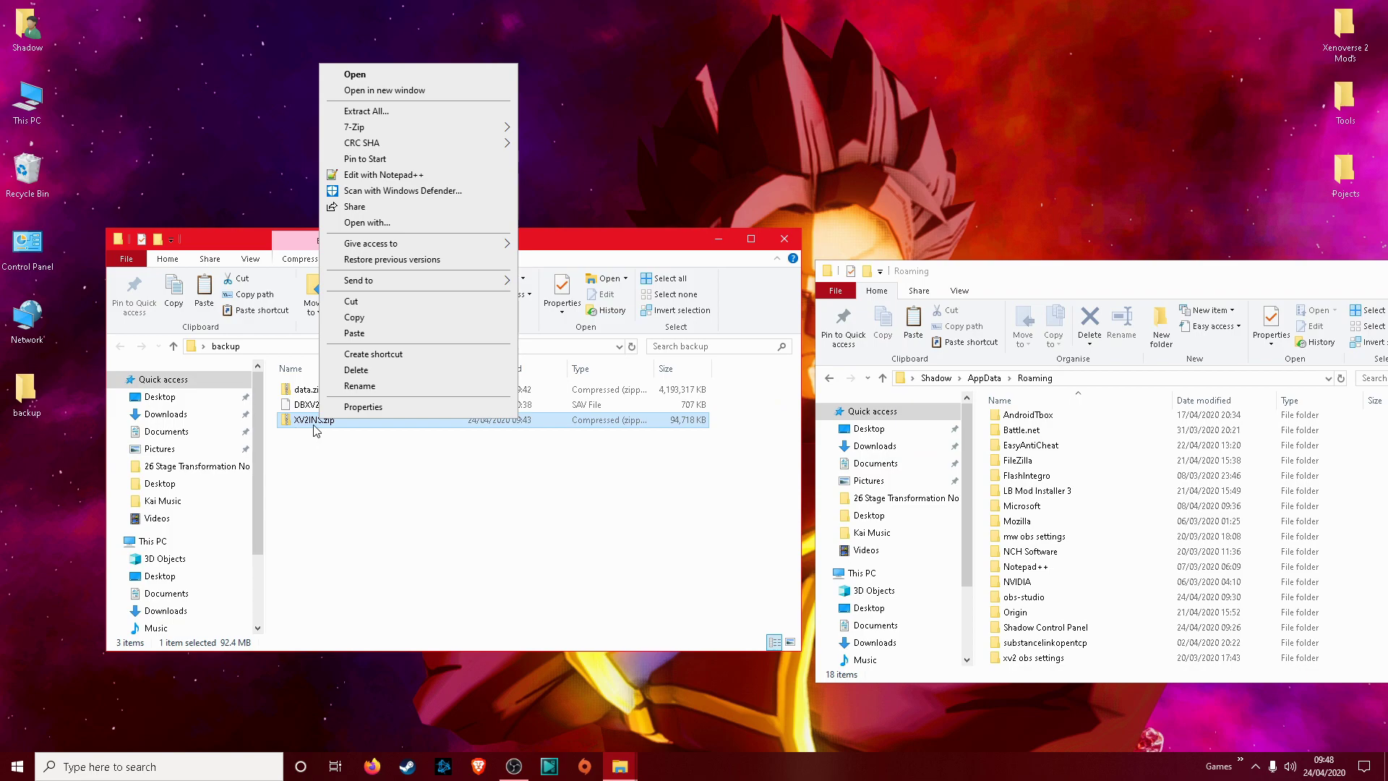
mouse_move(458, 127)
left_click(535, 134)
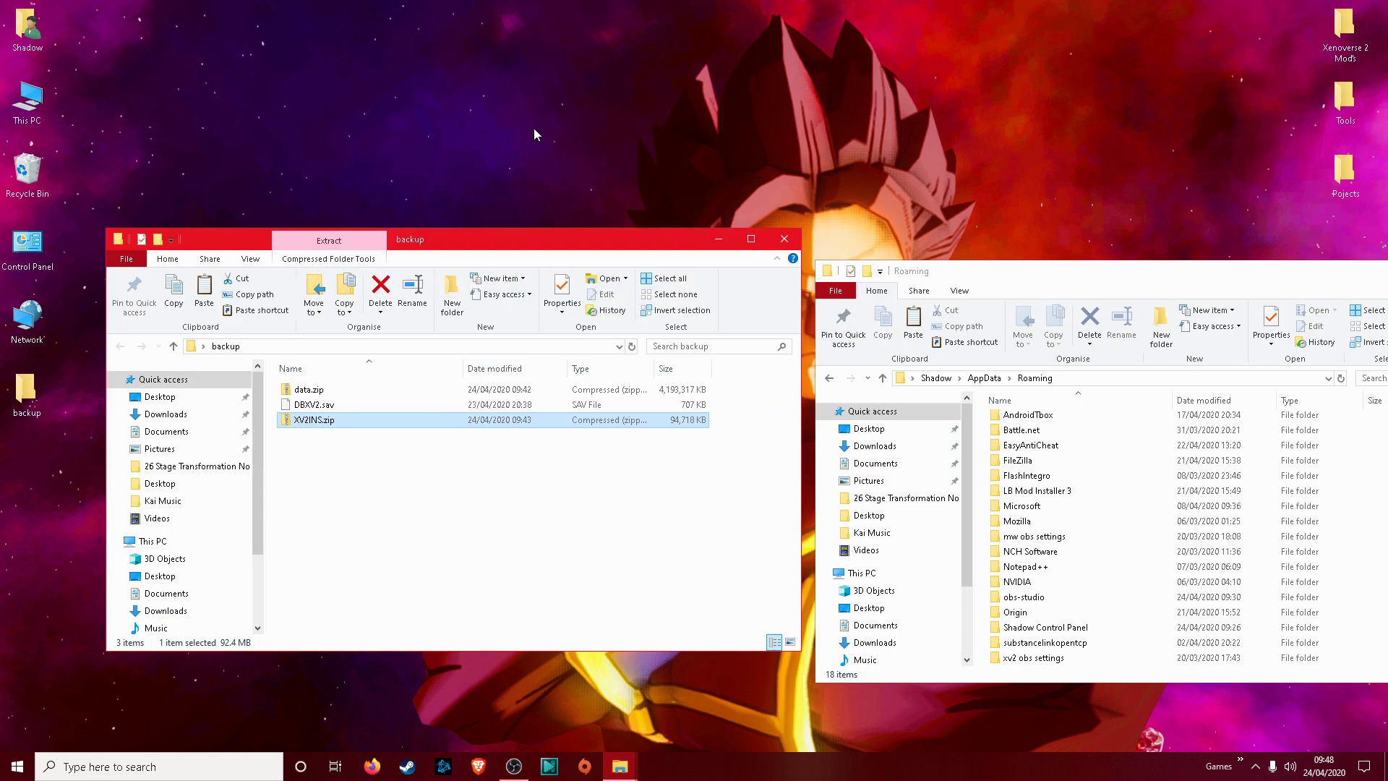
left_click_drag(513, 369, 984, 553)
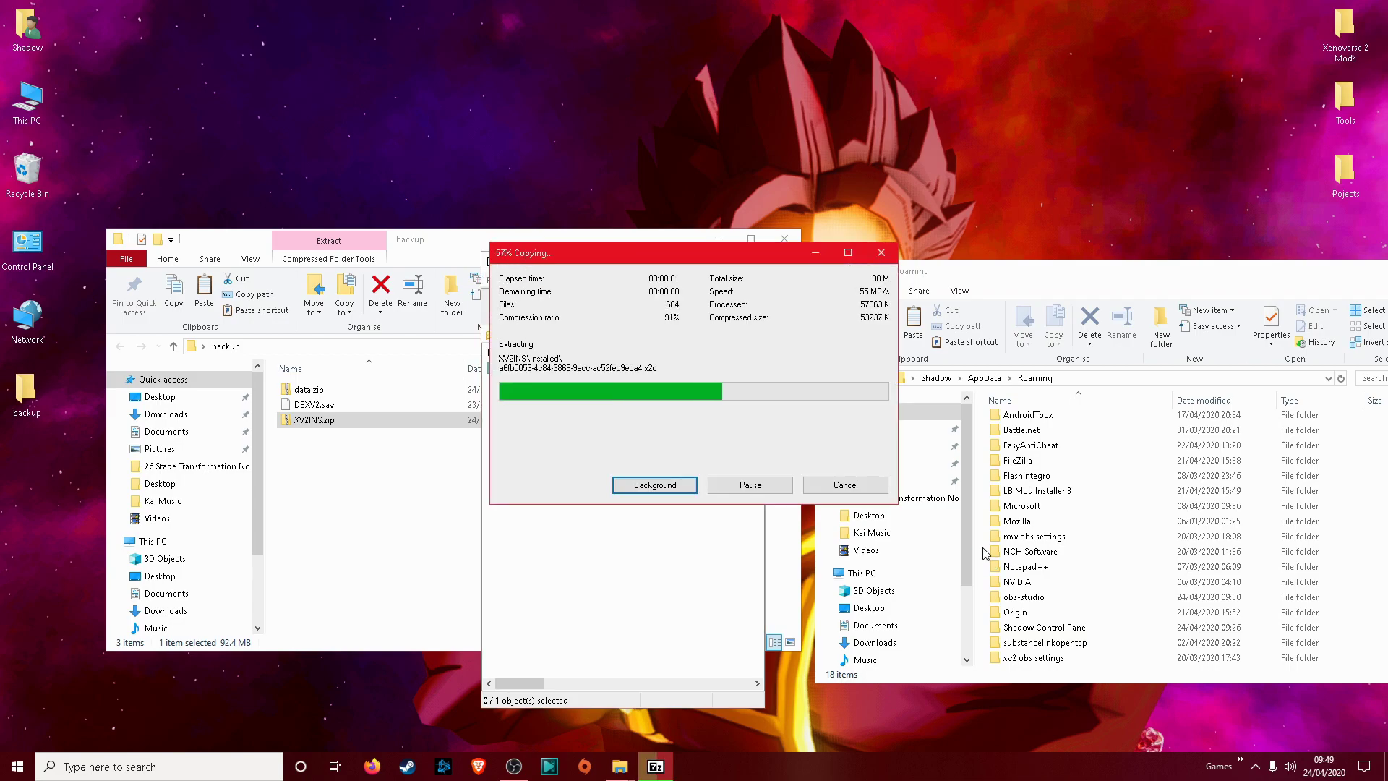
left_click(685, 544)
left_click(749, 262)
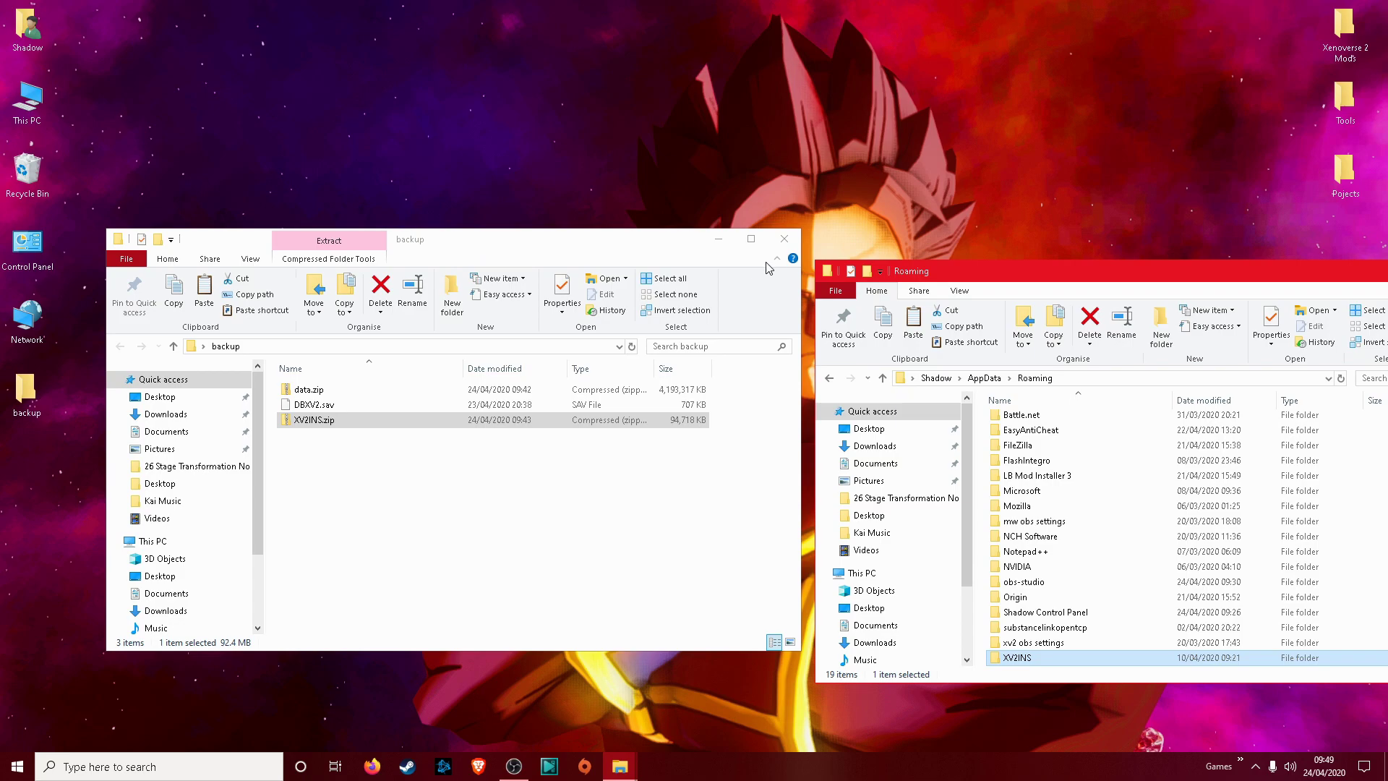
left_click(784, 239)
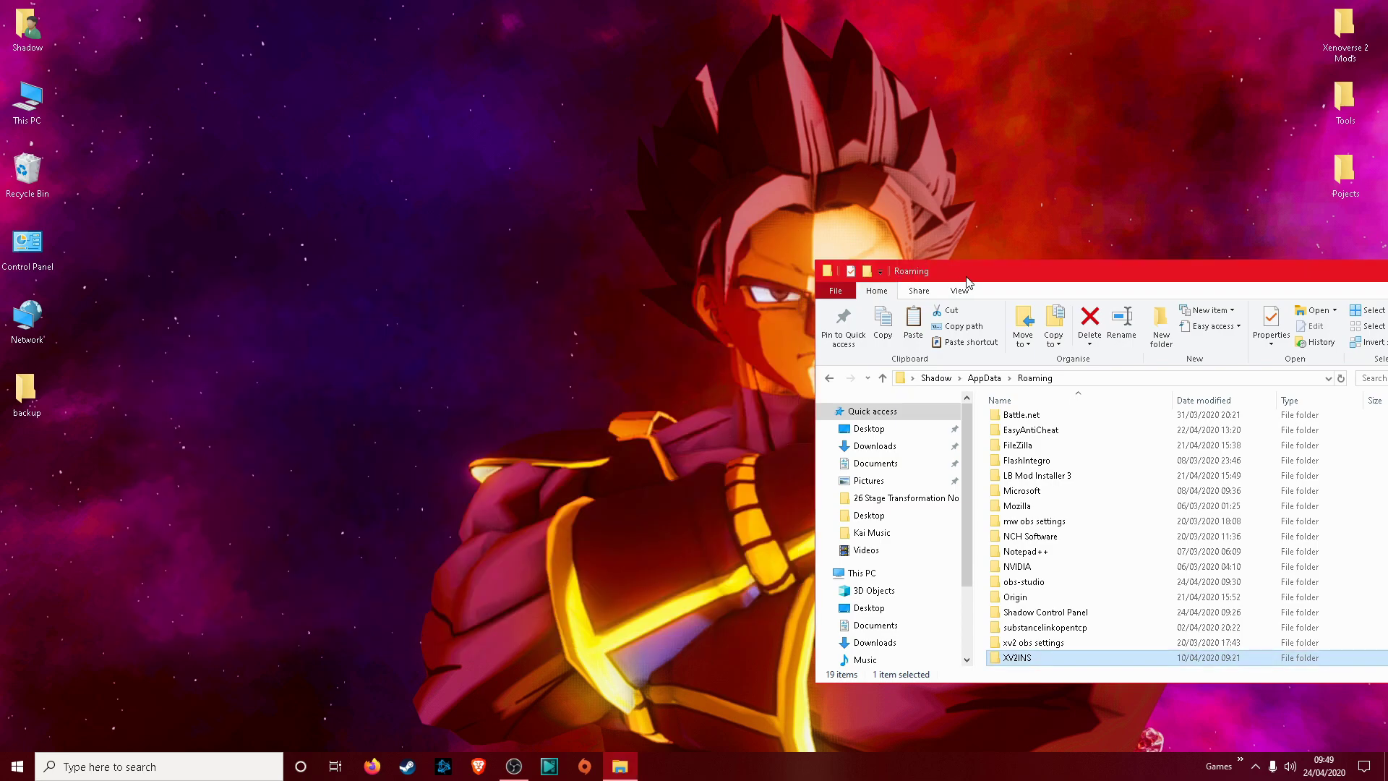
left_click_drag(964, 275, 483, 198)
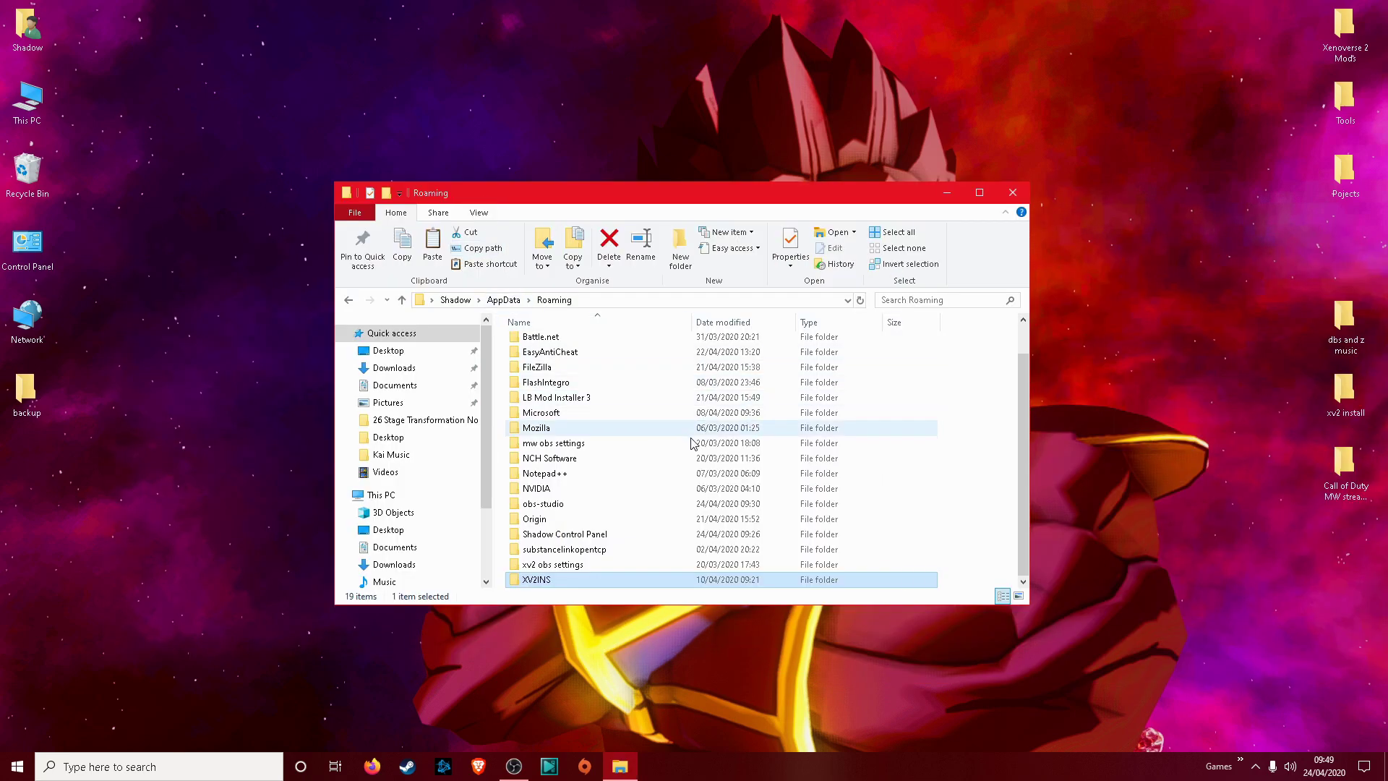
scroll(738, 478, "up", 1)
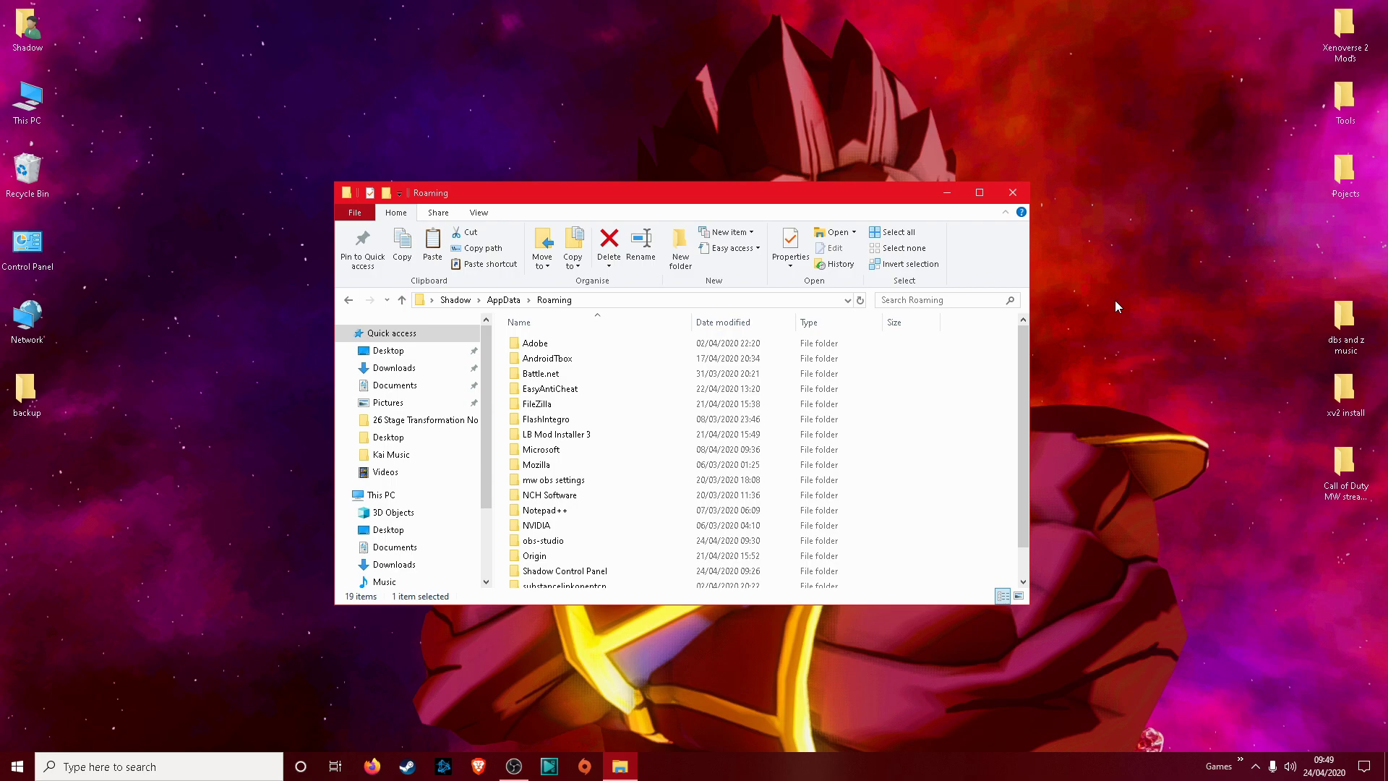
Step: Close the Roaming Explorer window so only the desktop remains
left_click(1012, 193)
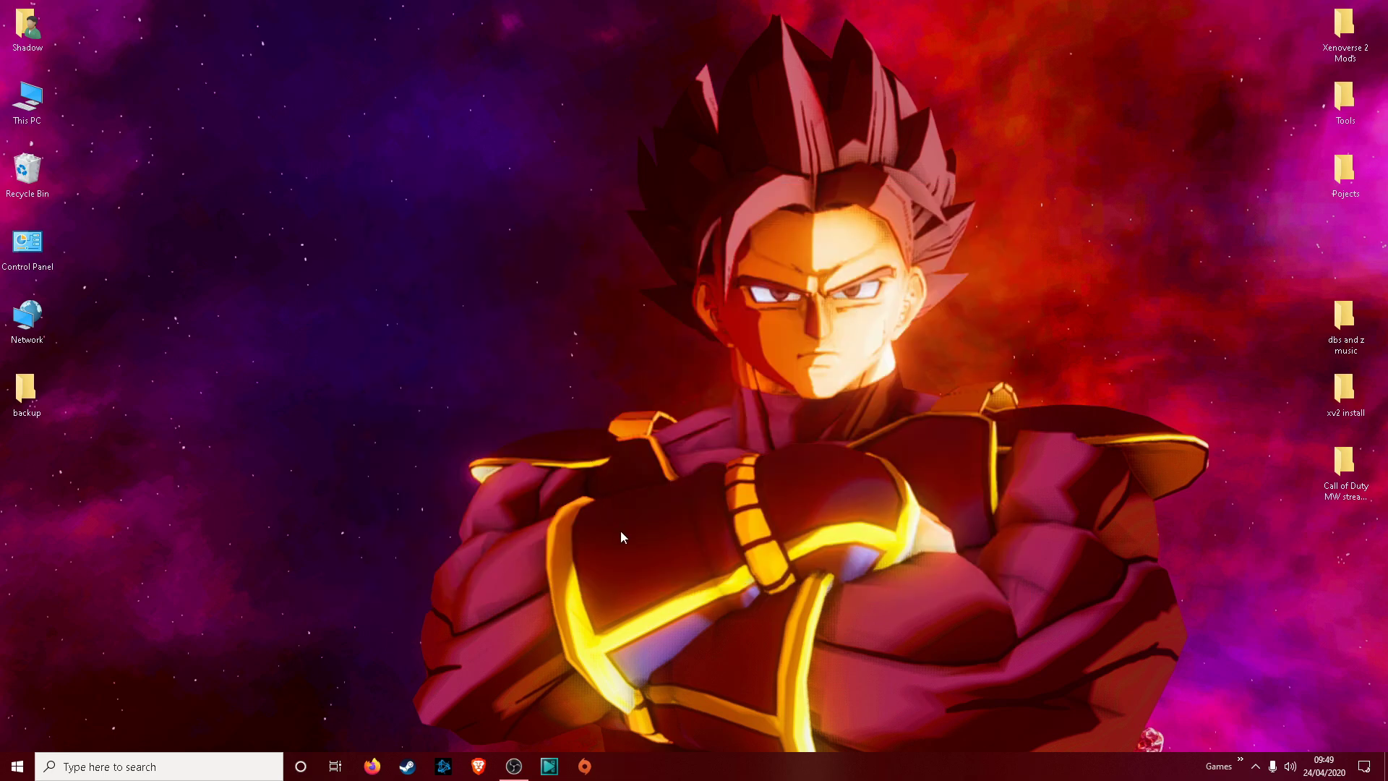